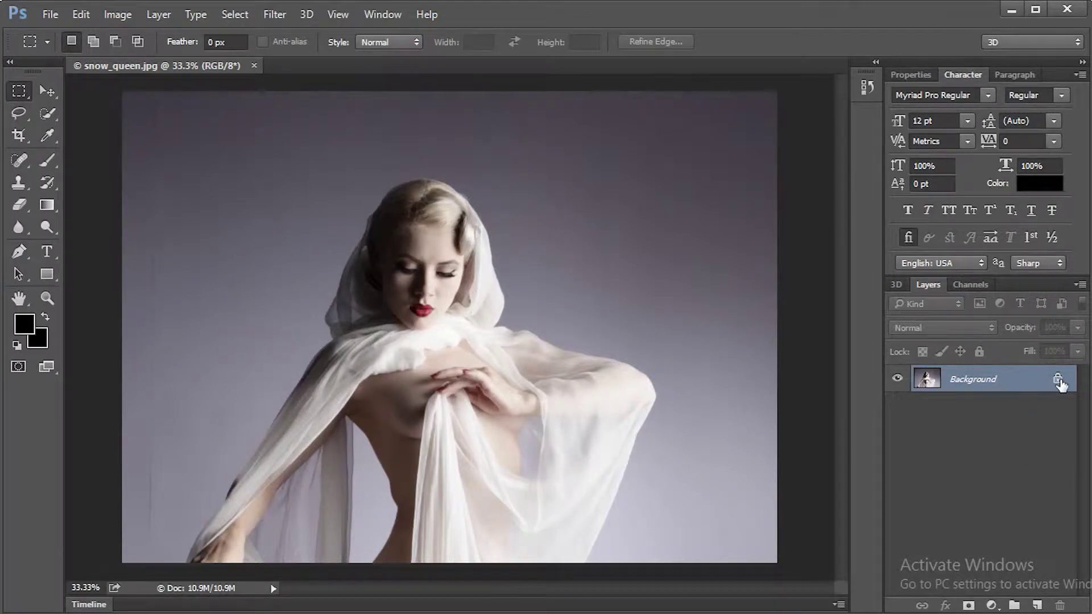
- Unlock and duplicate the photo layer, renaming the original to Background and selecting it
{"action": "left_click", "coordinate": [1057, 380]}
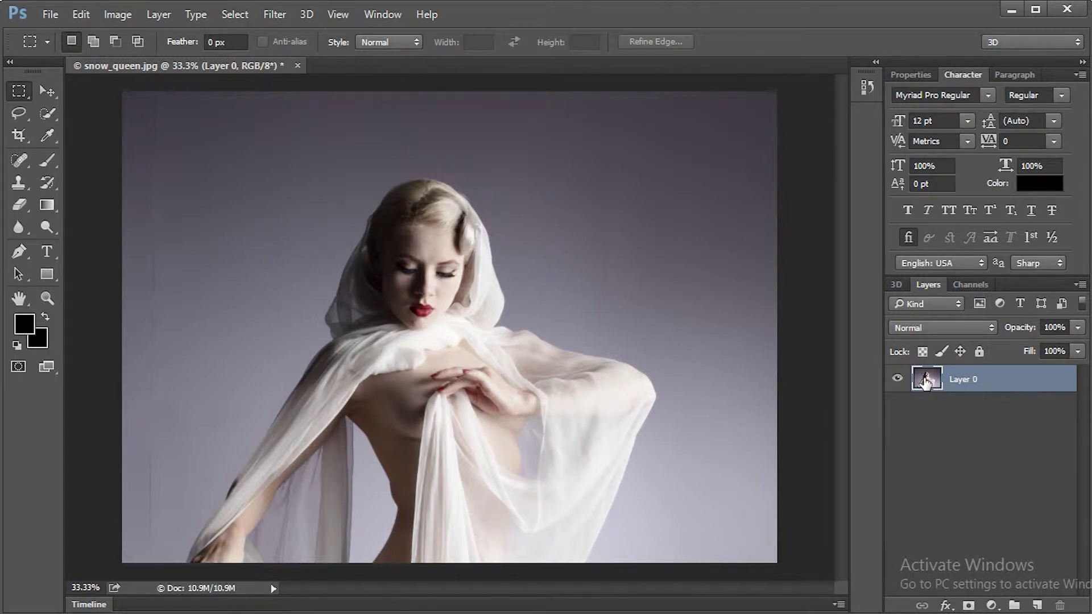
{"action": "left_click_drag", "start_coordinate": [927, 383], "coordinate": [1037, 605]}
{"action": "double_click", "coordinate": [957, 407]}
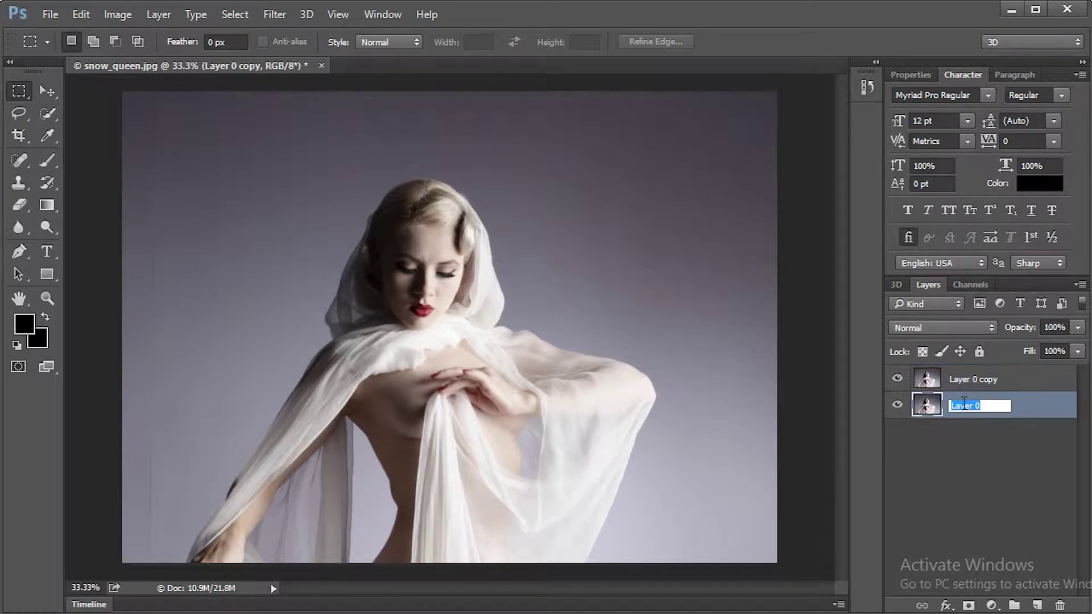
{"action": "type", "text": "Background"}
{"action": "key", "text": "Return"}
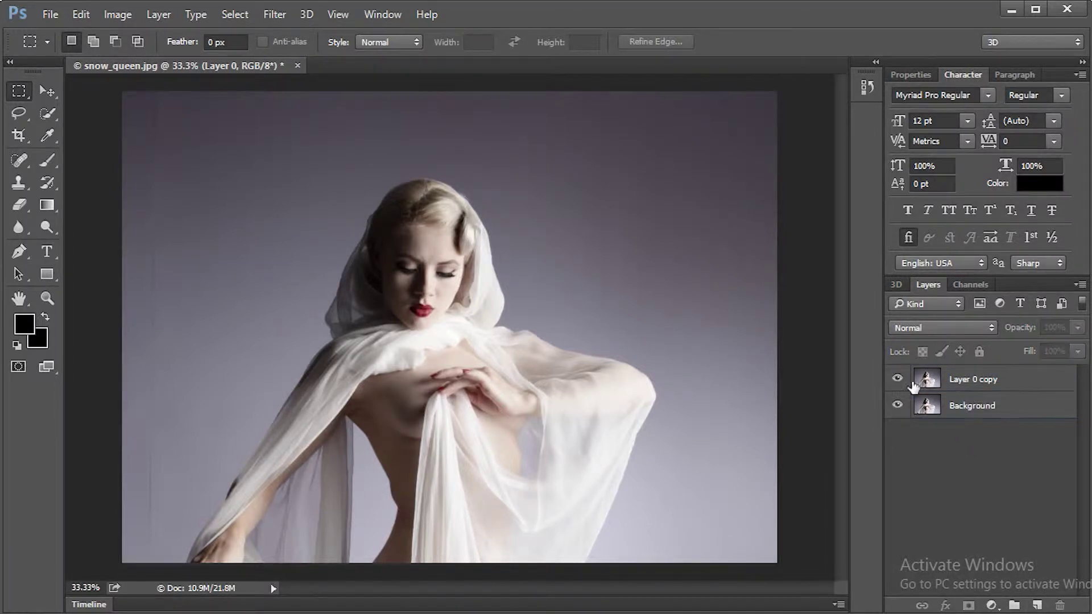
{"action": "left_click", "coordinate": [960, 412]}
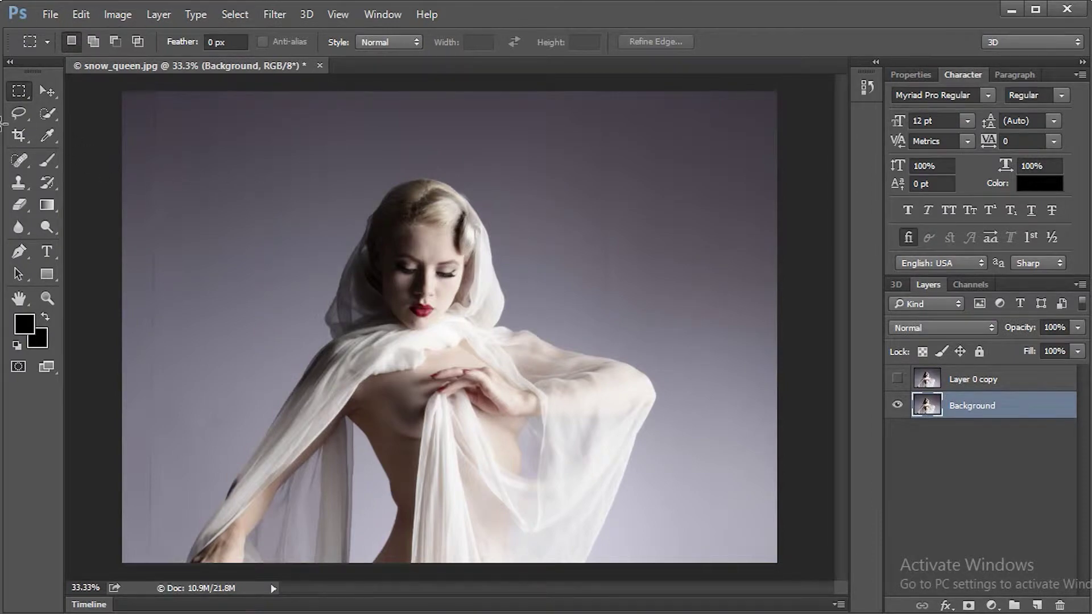
- Lasso a loose selection around the woman on the Background layer
{"action": "left_click", "coordinate": [20, 115]}
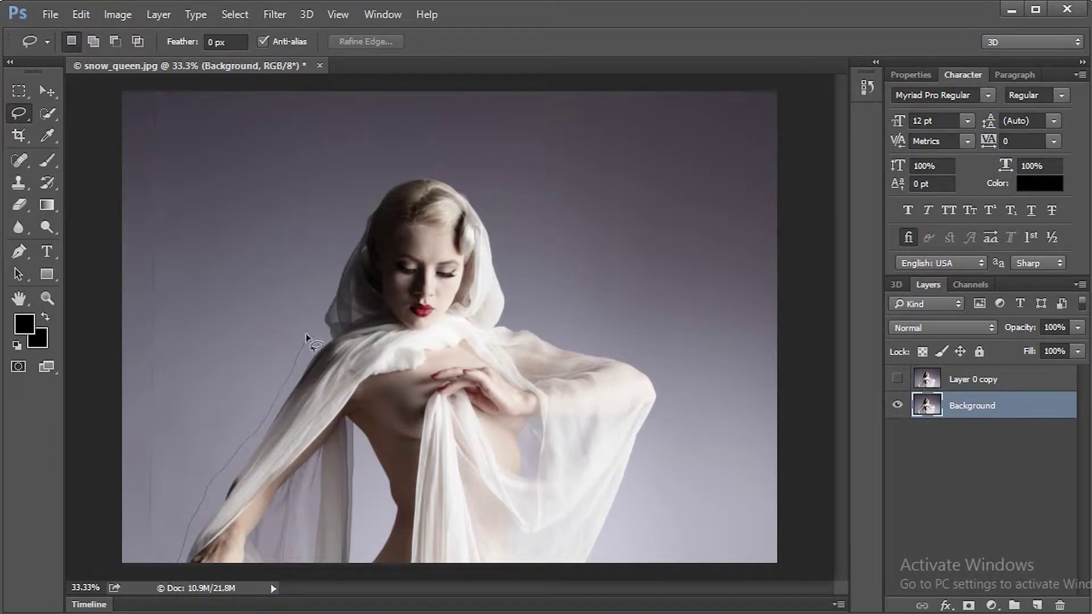
{"action": "left_click_drag", "start_coordinate": [328, 239], "coordinate": [458, 172]}
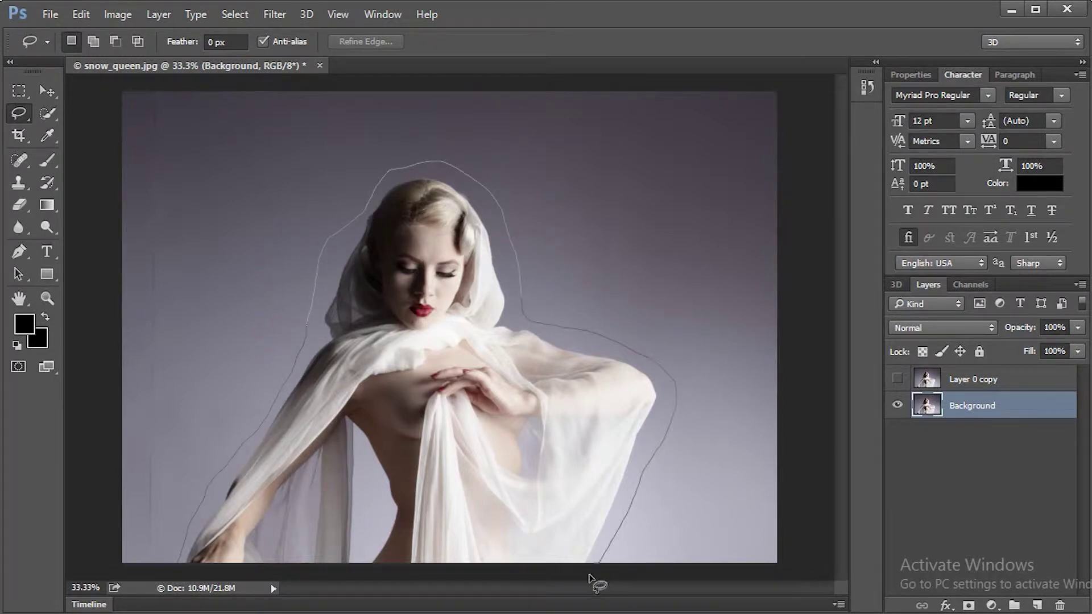
{"action": "left_click_drag", "start_coordinate": [590, 578], "coordinate": [170, 579]}
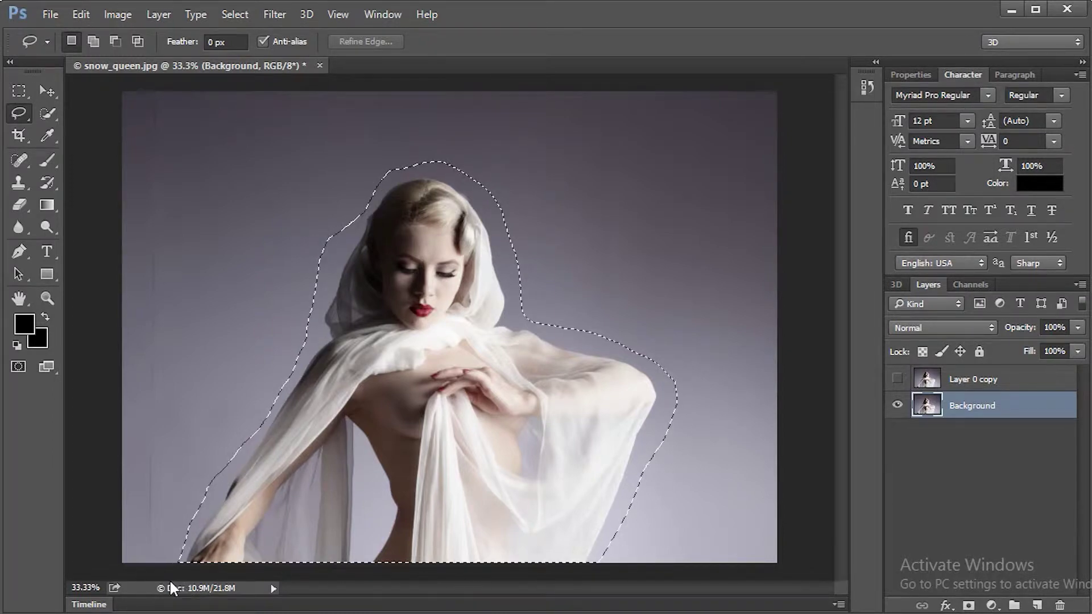
- Content-aware fill the woman away, then show and select Layer 0 copy
{"action": "left_click", "coordinate": [87, 13]}
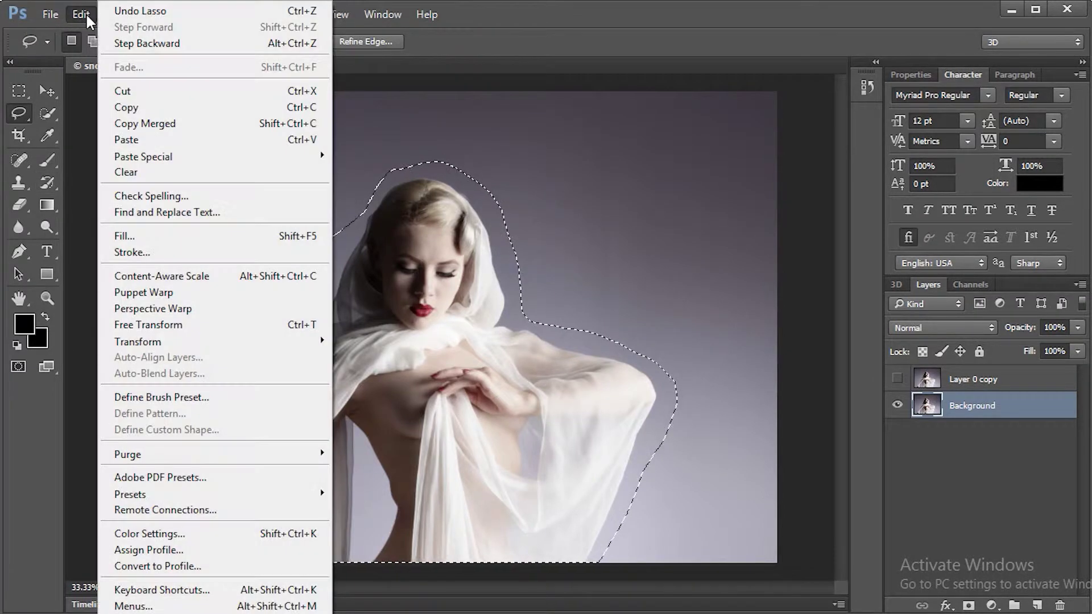
{"action": "left_click", "coordinate": [139, 239]}
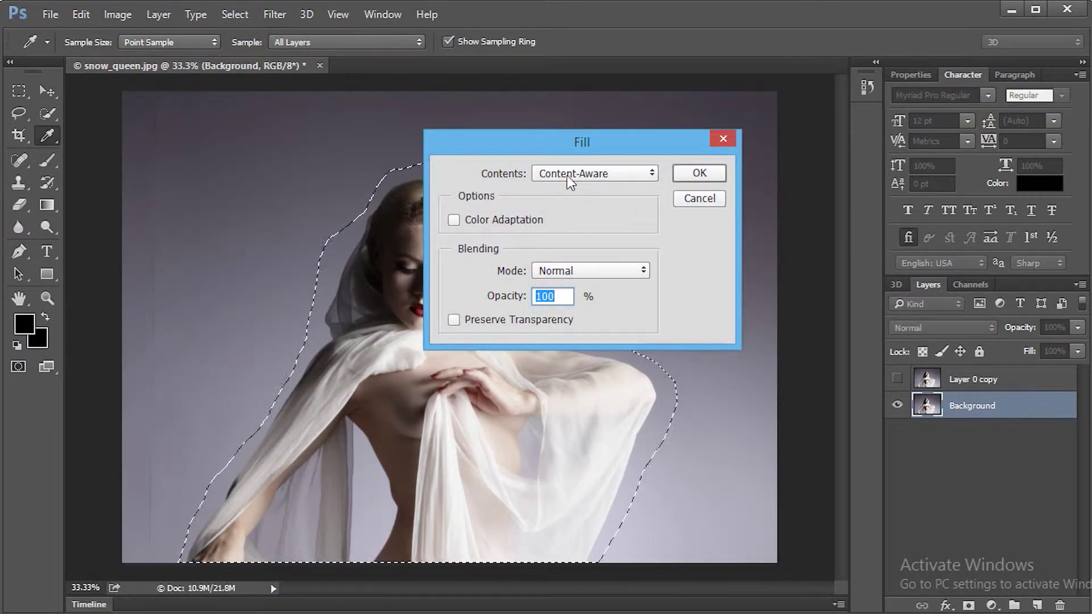
{"action": "left_click", "coordinate": [713, 175]}
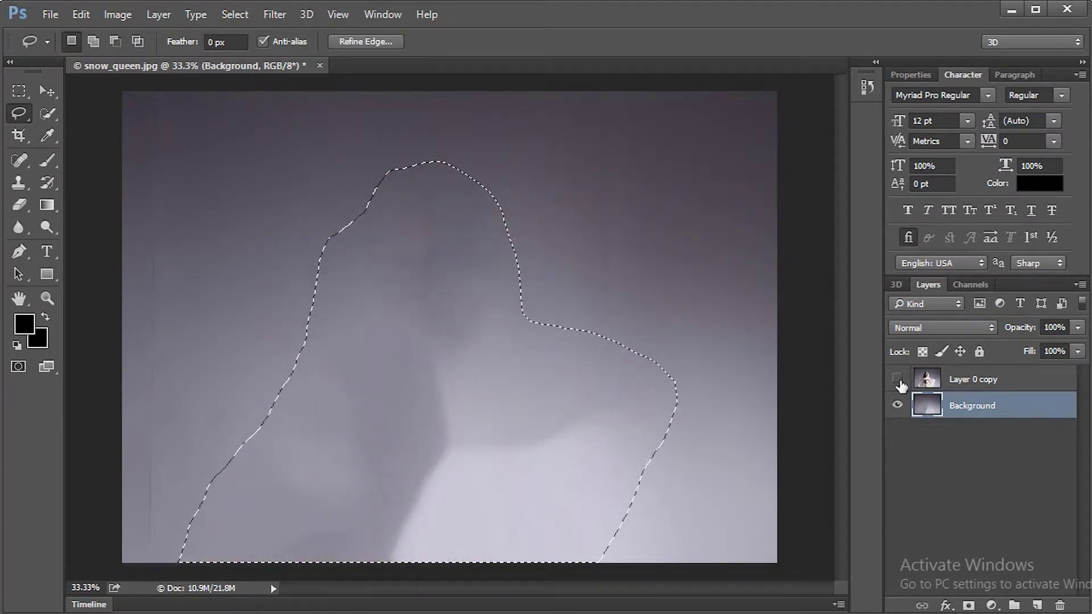
{"action": "left_click", "coordinate": [897, 380]}
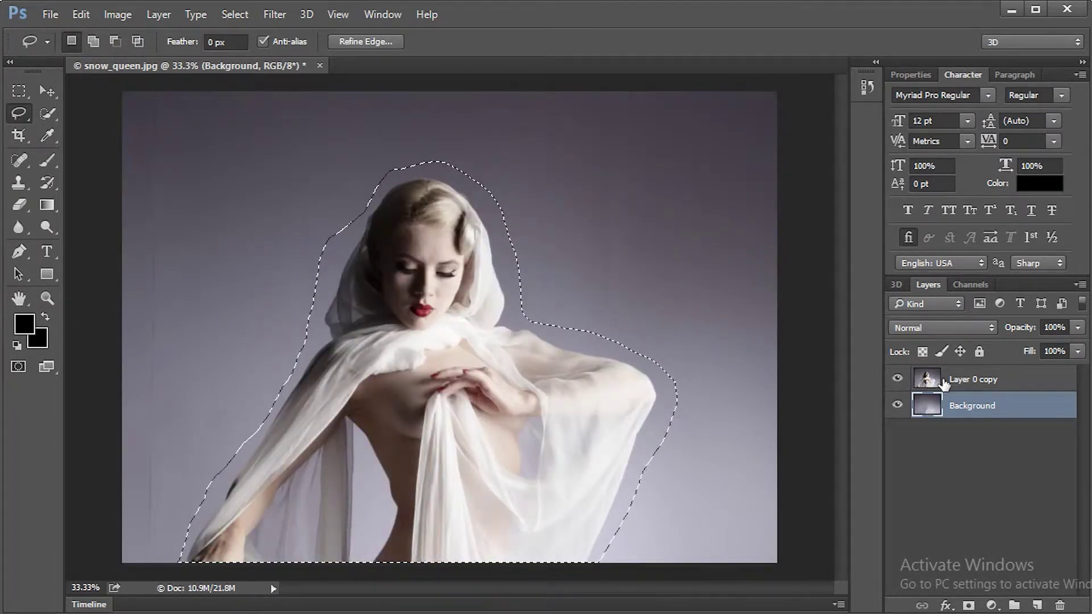
{"action": "left_click", "coordinate": [944, 385]}
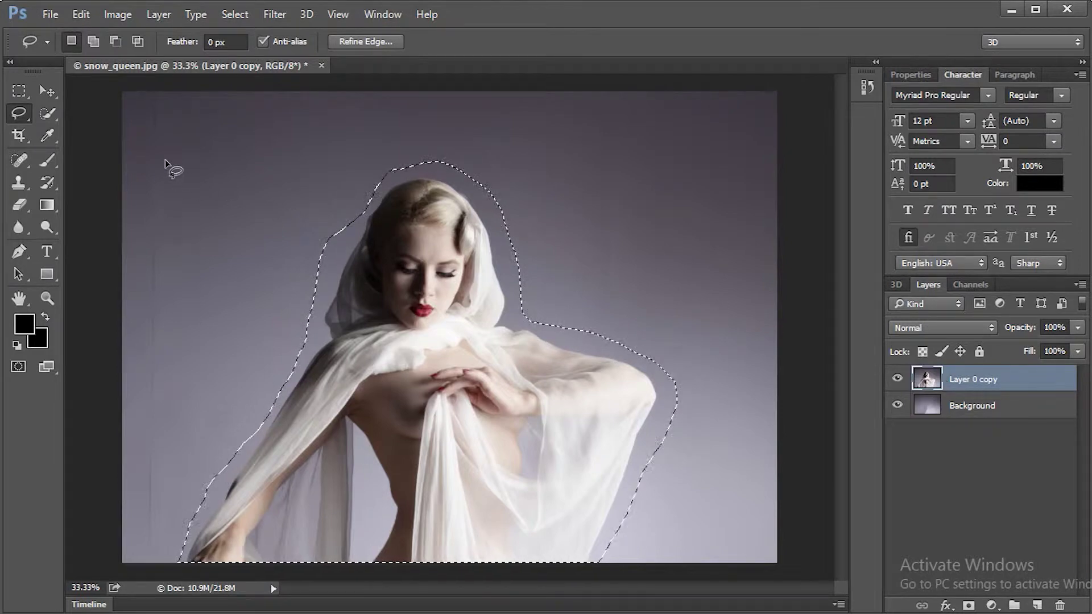
- Deselect, quick-select the grey-purple background, then invert the selection onto the woman
{"action": "left_click", "coordinate": [236, 14]}
{"action": "left_click", "coordinate": [249, 44]}
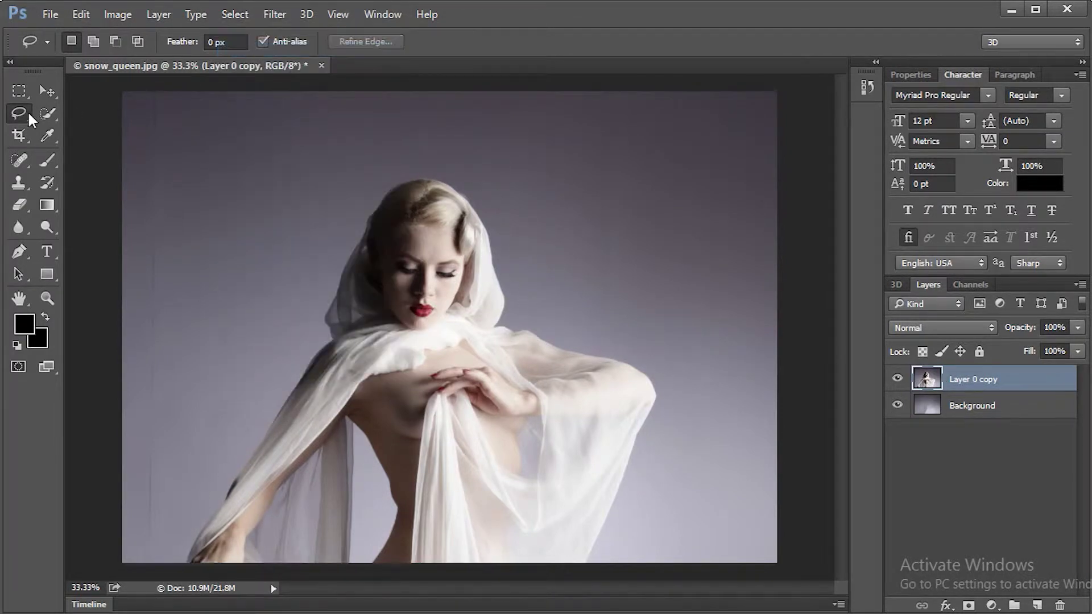
{"action": "left_click", "coordinate": [49, 112]}
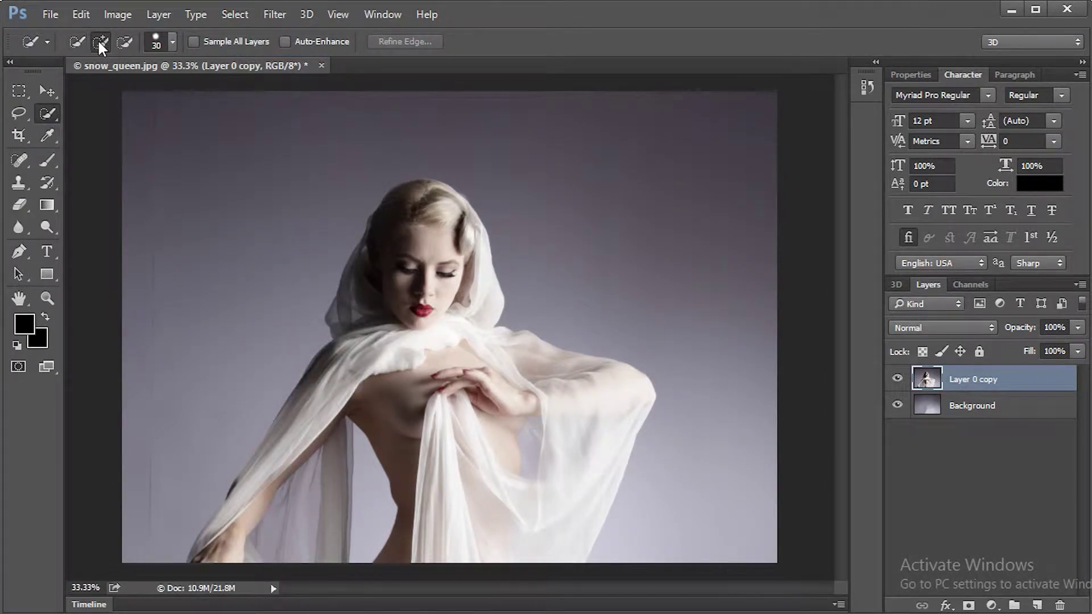
{"action": "mouse_move", "coordinate": [206, 452]}
{"action": "left_mouse_down"}
{"action": "mouse_move", "coordinate": [207, 330]}
{"action": "mouse_move", "coordinate": [382, 467]}
{"action": "mouse_move", "coordinate": [365, 509]}
{"action": "mouse_move", "coordinate": [359, 452]}
{"action": "left_mouse_up"}
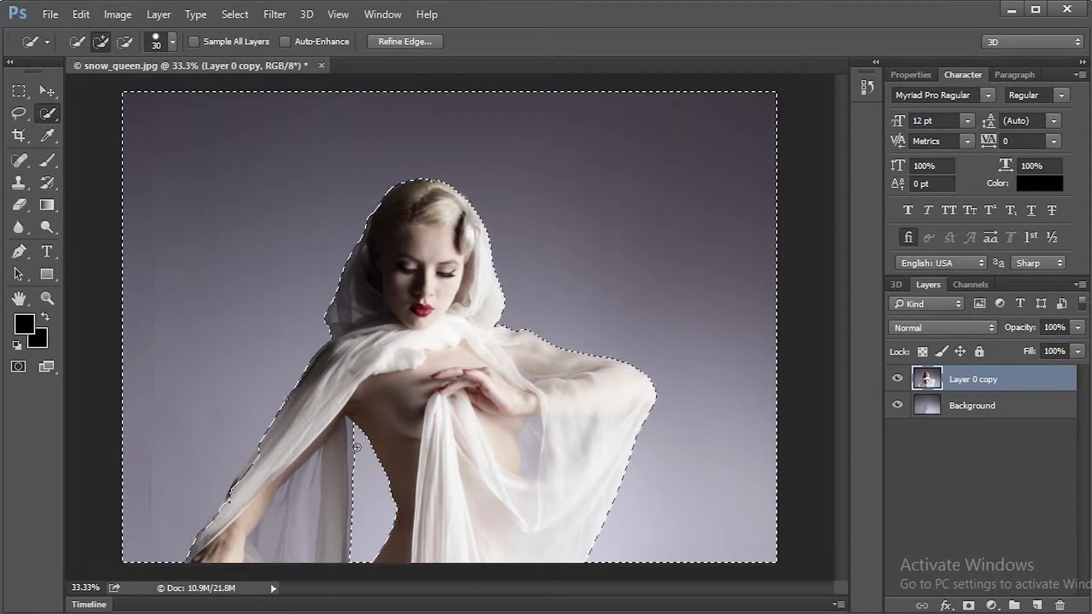
{"action": "key", "text": "alt"}
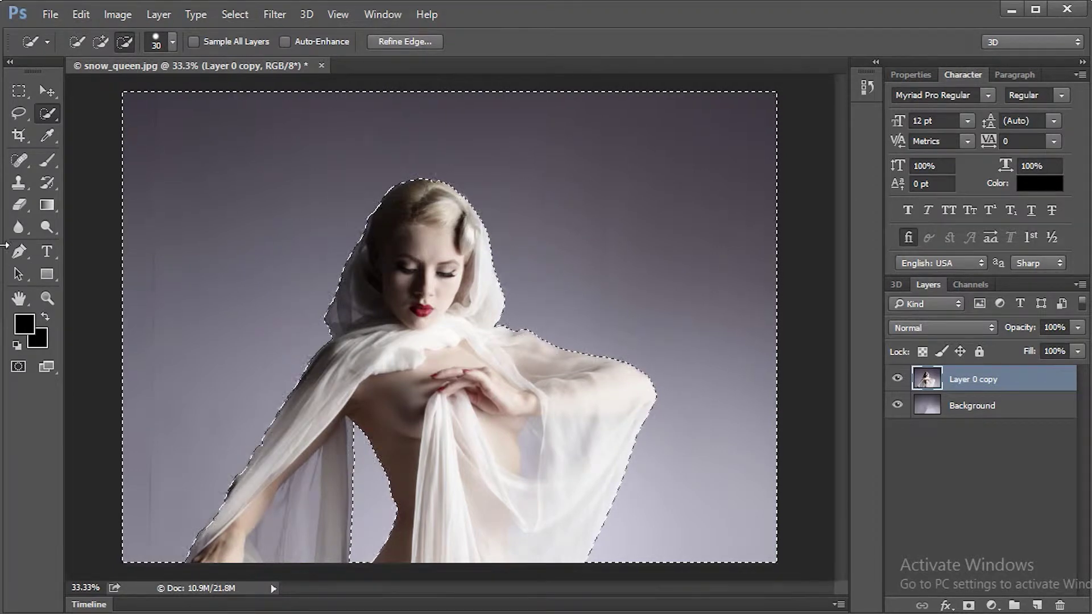
{"action": "left_click", "coordinate": [243, 14]}
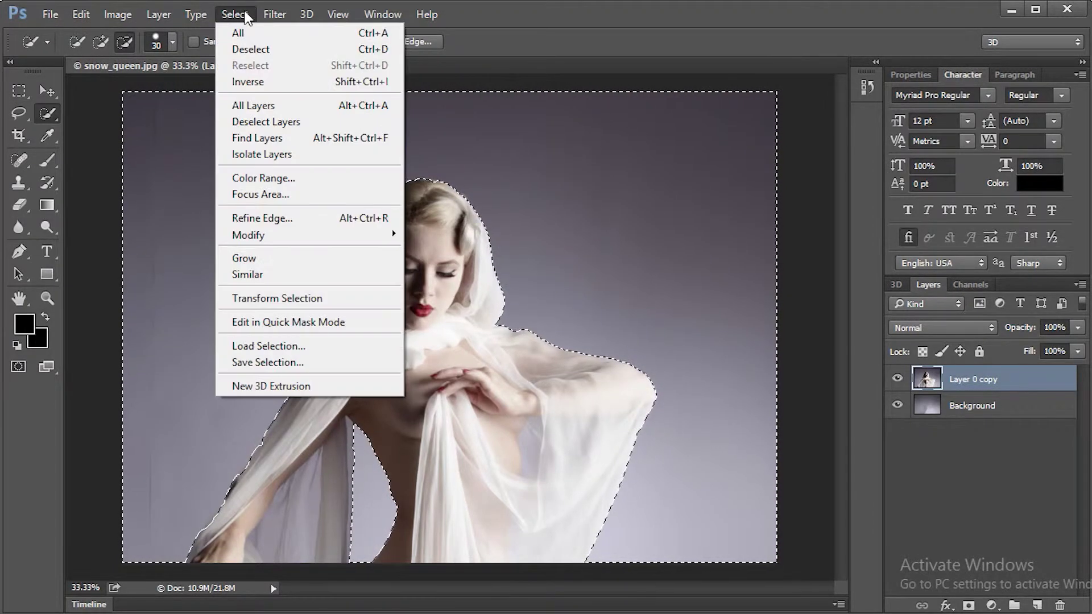
{"action": "left_click", "coordinate": [253, 82]}
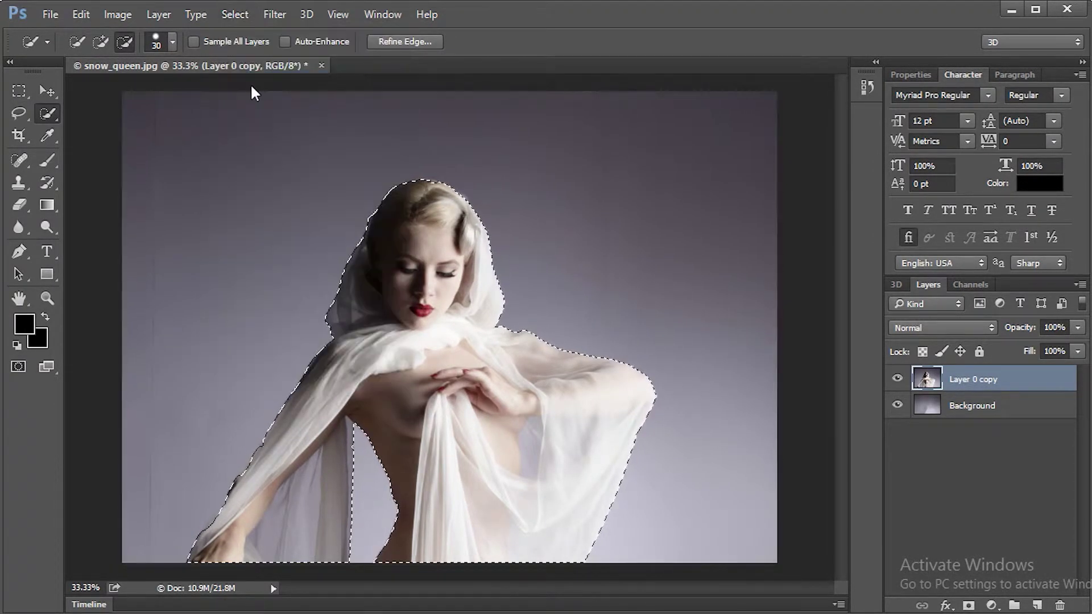
- Refine the selection edge along the woman's hair and hood to remove the dark fringe
{"action": "left_click", "coordinate": [402, 41]}
{"action": "left_click_drag", "start_coordinate": [438, 181], "coordinate": [478, 222]}
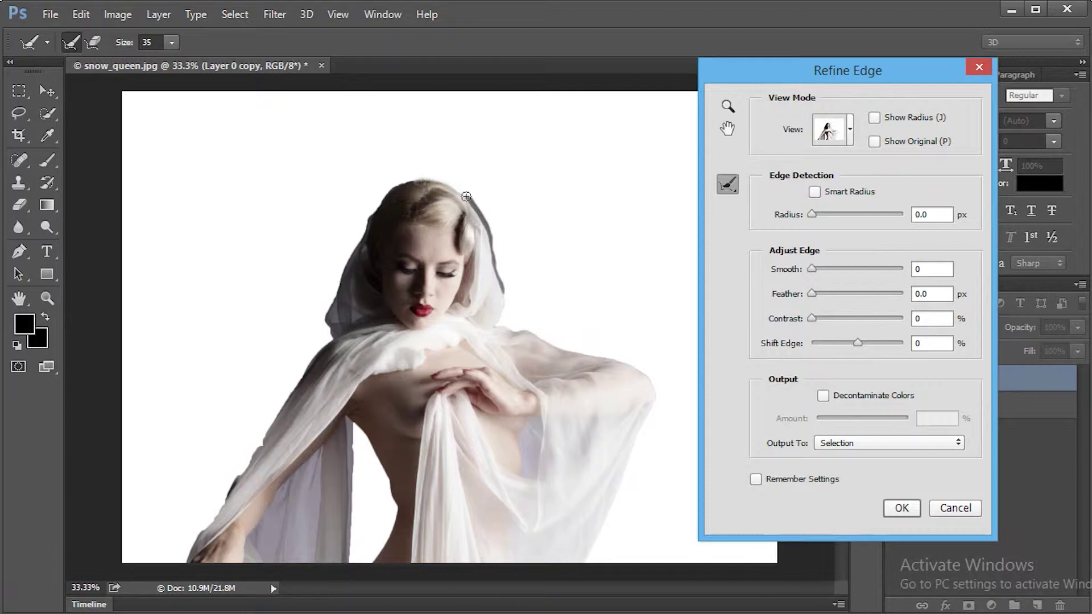
{"action": "left_click_drag", "start_coordinate": [392, 186], "coordinate": [397, 220]}
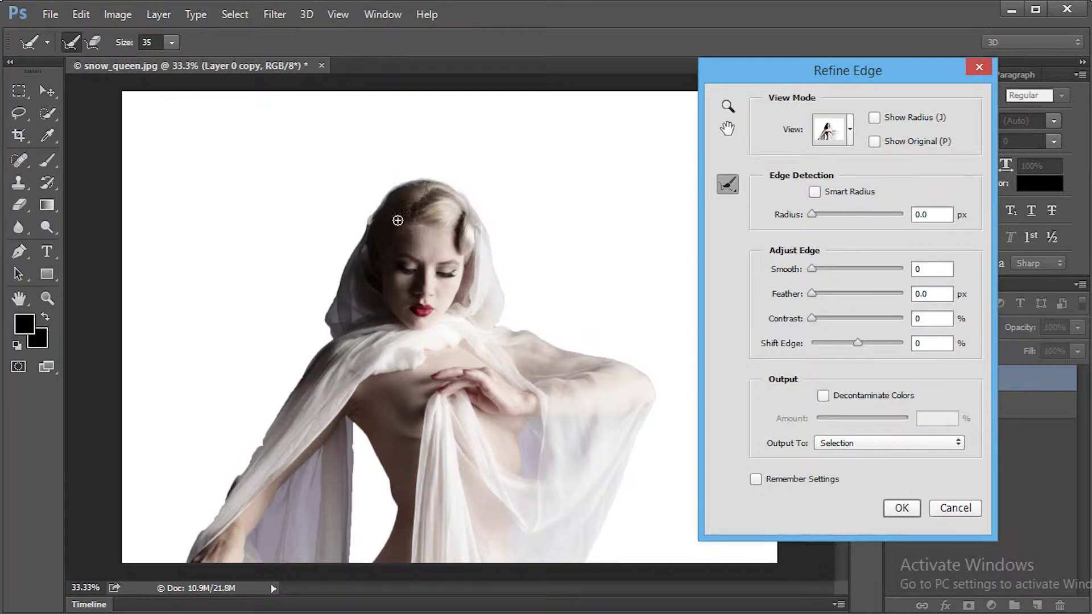
{"action": "left_click", "coordinate": [898, 509]}
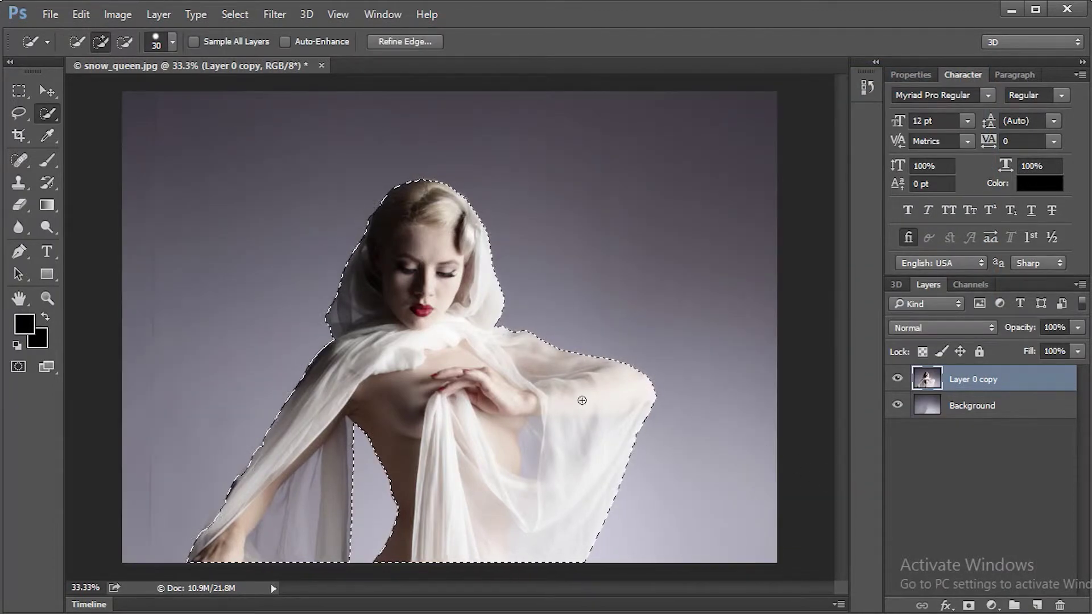
- Cut the selected woman onto a new layer and hide Layer 0 copy
{"action": "right_click", "coordinate": [583, 400]}
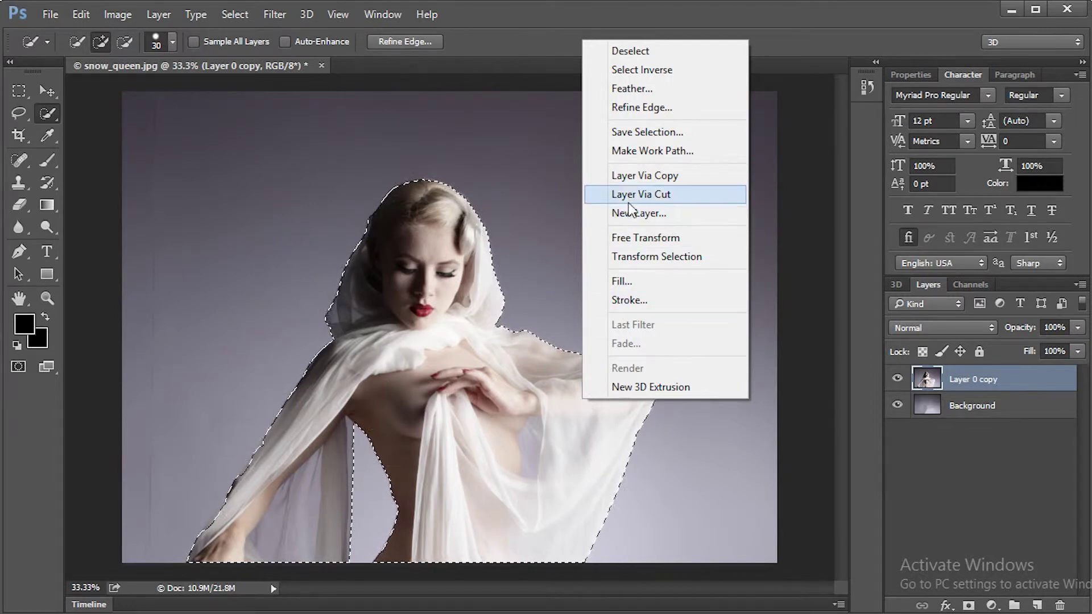
{"action": "left_click", "coordinate": [636, 177]}
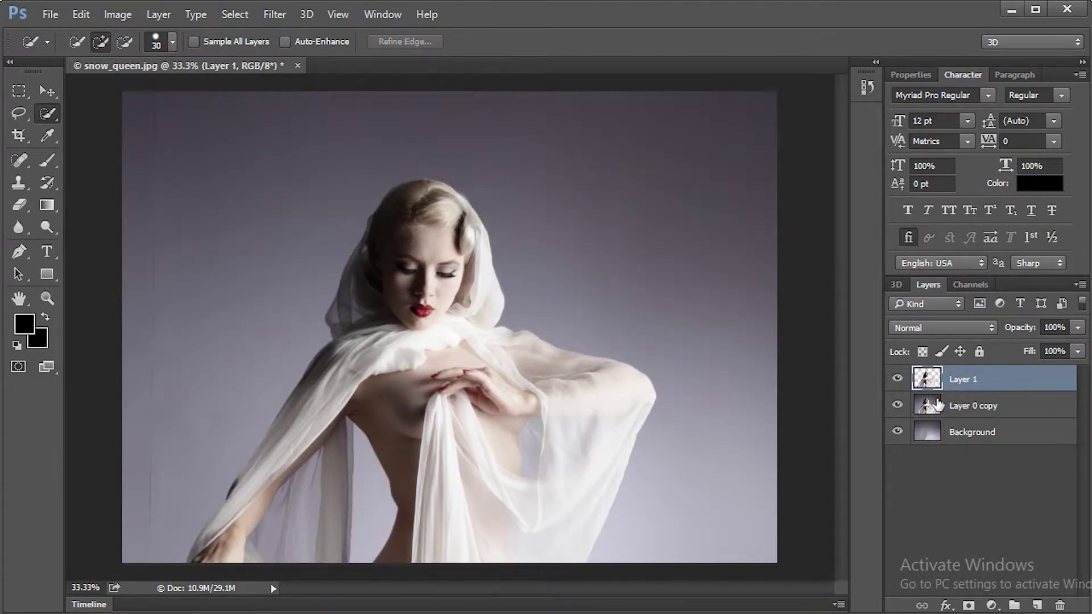
{"action": "left_click", "coordinate": [898, 407]}
- Duplicate the cut-out layer, name the layers Smoke and Lady, and select Smoke
{"action": "left_click_drag", "start_coordinate": [949, 390], "coordinate": [1038, 600]}
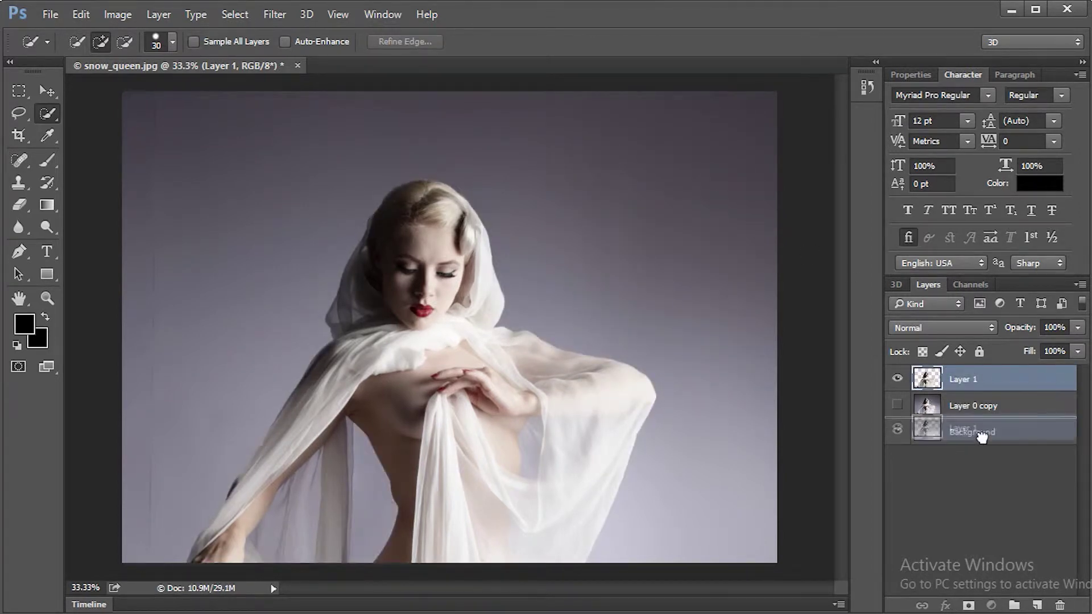
{"action": "double_click", "coordinate": [966, 405]}
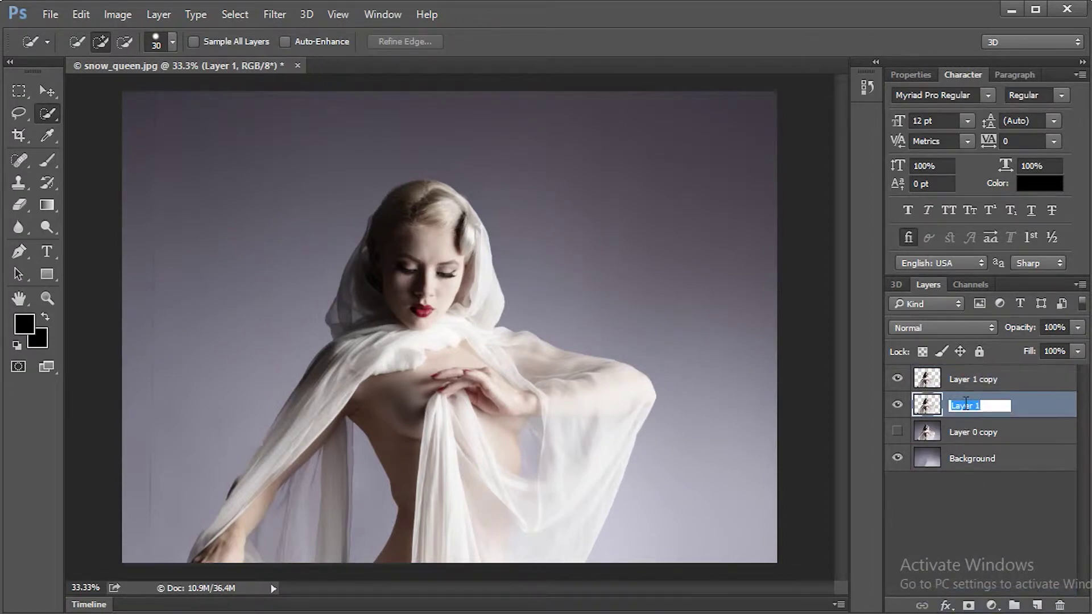
{"action": "type", "text": "Smoke"}
{"action": "double_click", "coordinate": [972, 379]}
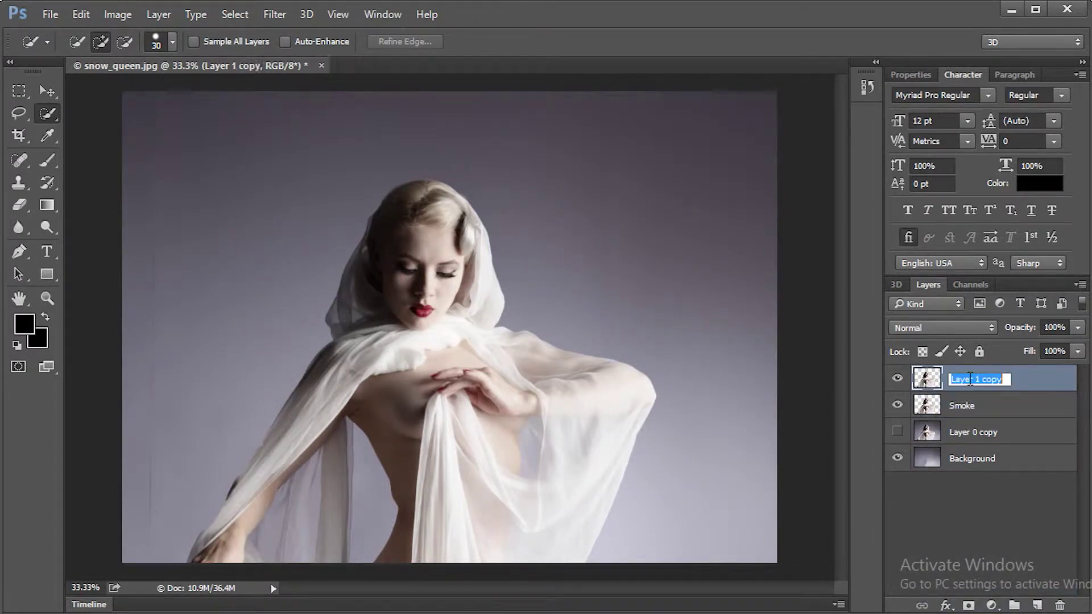
{"action": "type", "text": "Lady"}
{"action": "key", "text": "Return"}
{"action": "left_click", "coordinate": [958, 408]}
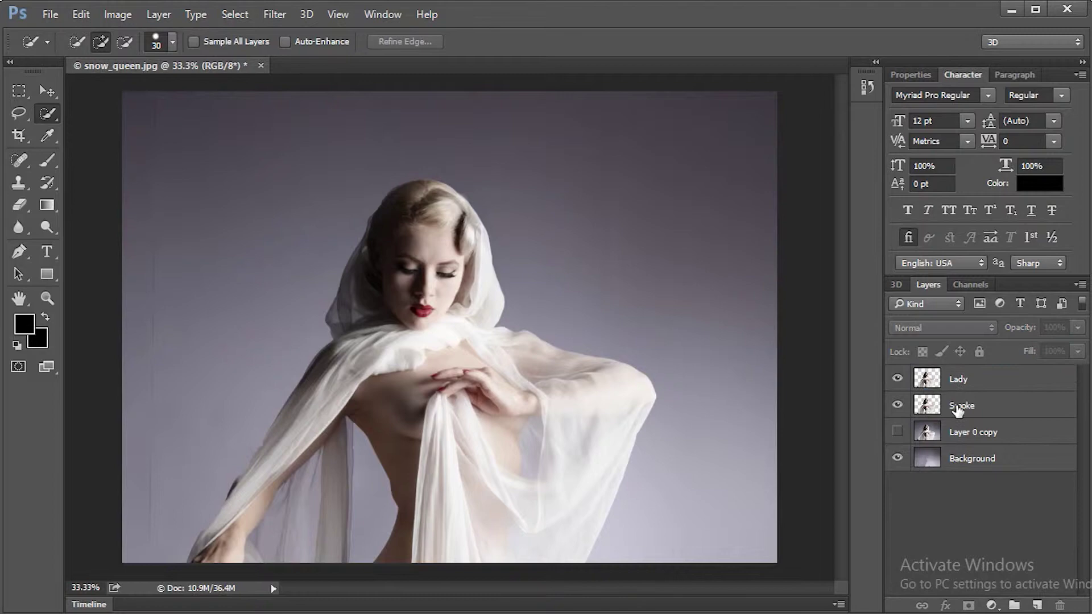
- Liquify the Smoke layer, forward-warping the fabric up and right with an enlarged brush
{"action": "left_click", "coordinate": [269, 11]}
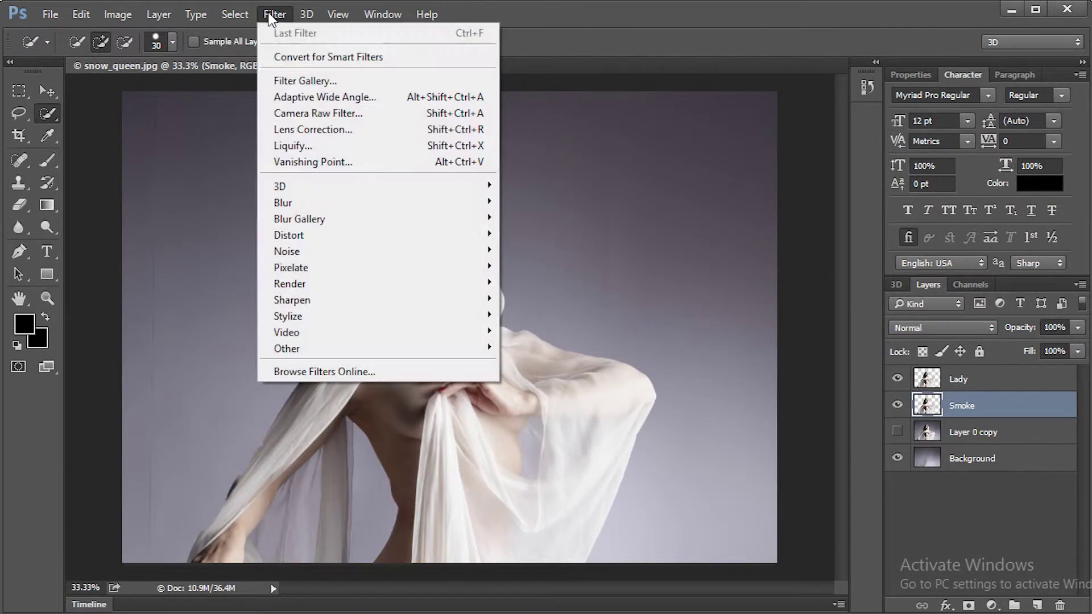
{"action": "left_click", "coordinate": [325, 146]}
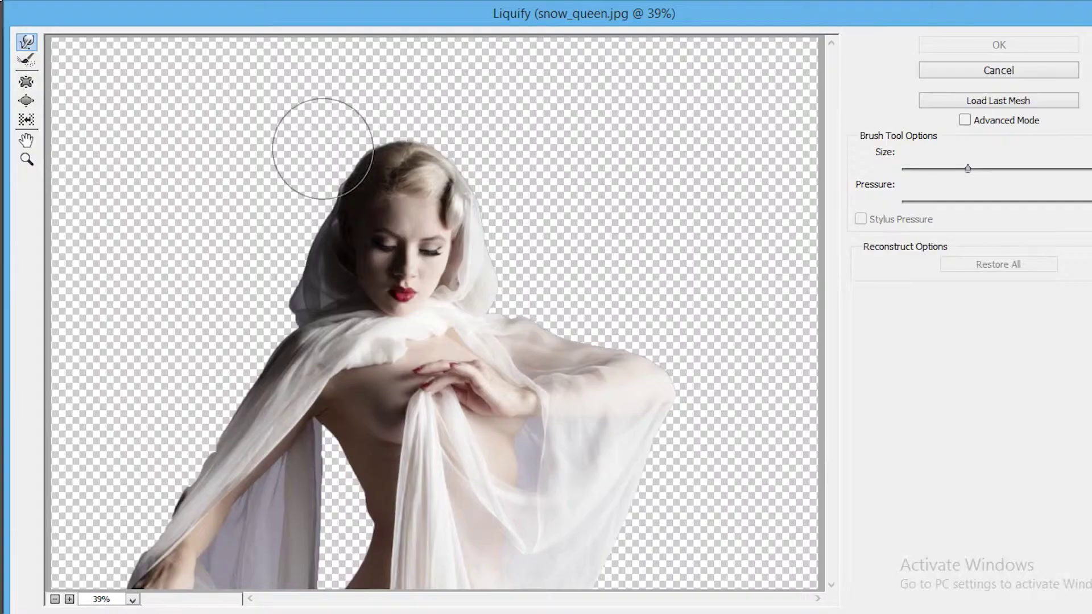
{"action": "mouse_move", "coordinate": [487, 288]}
{"action": "left_mouse_down"}
{"action": "mouse_move", "coordinate": [538, 319]}
{"action": "mouse_move", "coordinate": [505, 275]}
{"action": "mouse_move", "coordinate": [595, 313]}
{"action": "mouse_move", "coordinate": [622, 342]}
{"action": "left_mouse_up"}
{"action": "mouse_move", "coordinate": [544, 319]}
{"action": "left_mouse_down"}
{"action": "mouse_move", "coordinate": [597, 366]}
{"action": "mouse_move", "coordinate": [519, 316]}
{"action": "mouse_move", "coordinate": [494, 221]}
{"action": "mouse_move", "coordinate": [609, 171]}
{"action": "mouse_move", "coordinate": [731, 293]}
{"action": "mouse_move", "coordinate": [590, 512]}
{"action": "mouse_move", "coordinate": [664, 532]}
{"action": "mouse_move", "coordinate": [723, 334]}
{"action": "mouse_move", "coordinate": [689, 336]}
{"action": "mouse_move", "coordinate": [700, 208]}
{"action": "mouse_move", "coordinate": [554, 241]}
{"action": "mouse_move", "coordinate": [526, 123]}
{"action": "mouse_move", "coordinate": [541, 127]}
{"action": "mouse_move", "coordinate": [475, 110]}
{"action": "mouse_move", "coordinate": [457, 129]}
{"action": "mouse_move", "coordinate": [332, 73]}
{"action": "mouse_move", "coordinate": [600, 61]}
{"action": "mouse_move", "coordinate": [739, 293]}
{"action": "mouse_move", "coordinate": [754, 376]}
{"action": "mouse_move", "coordinate": [698, 342]}
{"action": "mouse_move", "coordinate": [593, 354]}
{"action": "mouse_move", "coordinate": [751, 365]}
{"action": "mouse_move", "coordinate": [607, 380]}
{"action": "mouse_move", "coordinate": [683, 264]}
{"action": "mouse_move", "coordinate": [731, 98]}
{"action": "mouse_move", "coordinate": [819, 94]}
{"action": "left_mouse_up"}
{"action": "key", "text": "bracketright"}
{"action": "key", "text": "bracketright"}
{"action": "key", "text": "bracketright"}
{"action": "left_click", "coordinate": [1001, 47]}
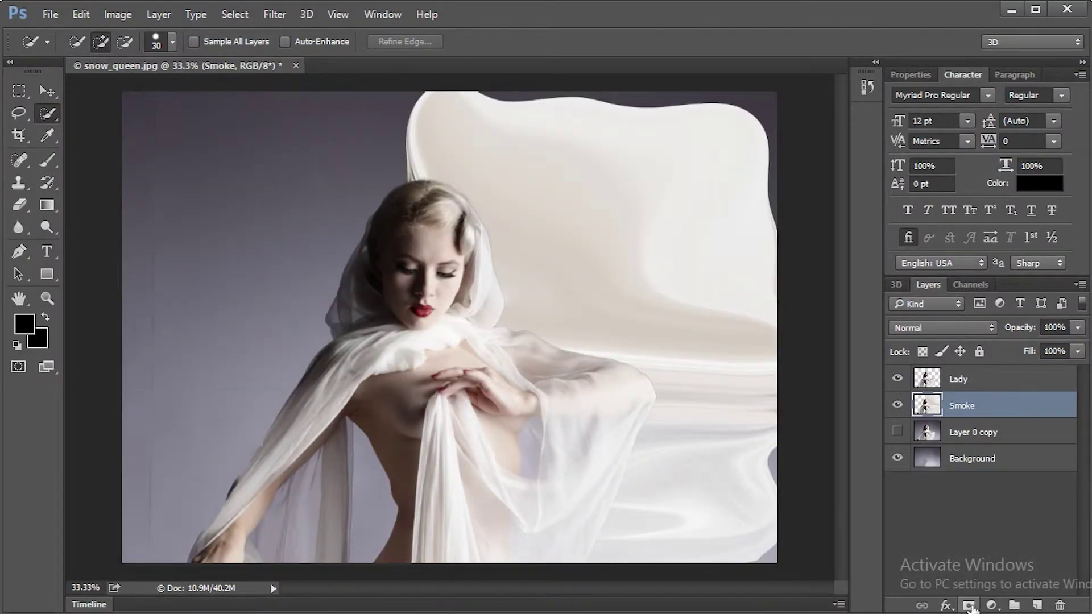
- Add a black layer mask to Smoke and a white layer mask to Lady
{"action": "left_click", "coordinate": [969, 605], "text": "alt"}
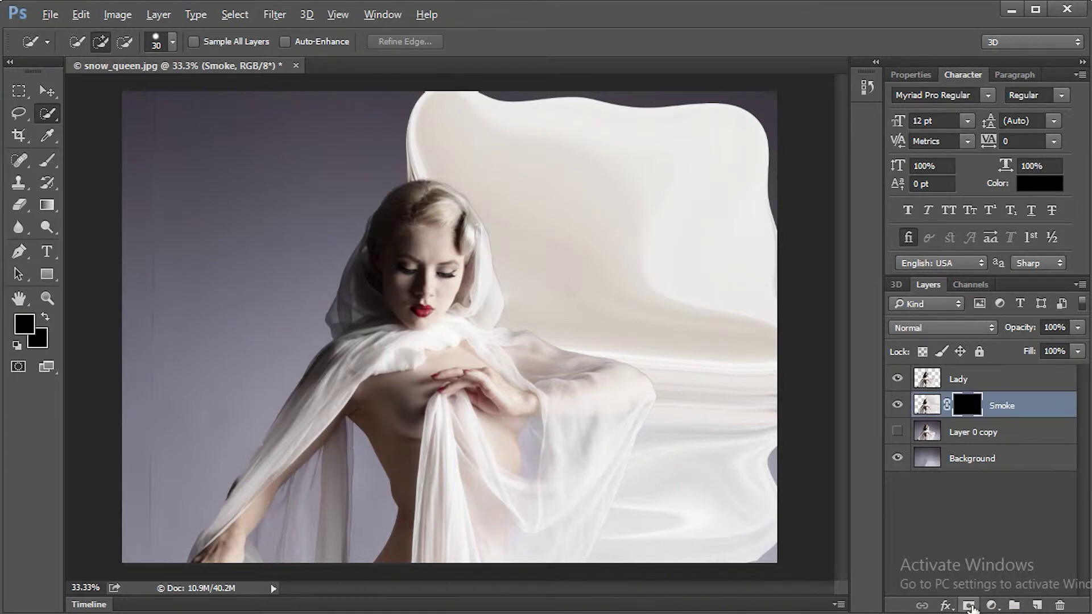
{"action": "left_click", "coordinate": [959, 383]}
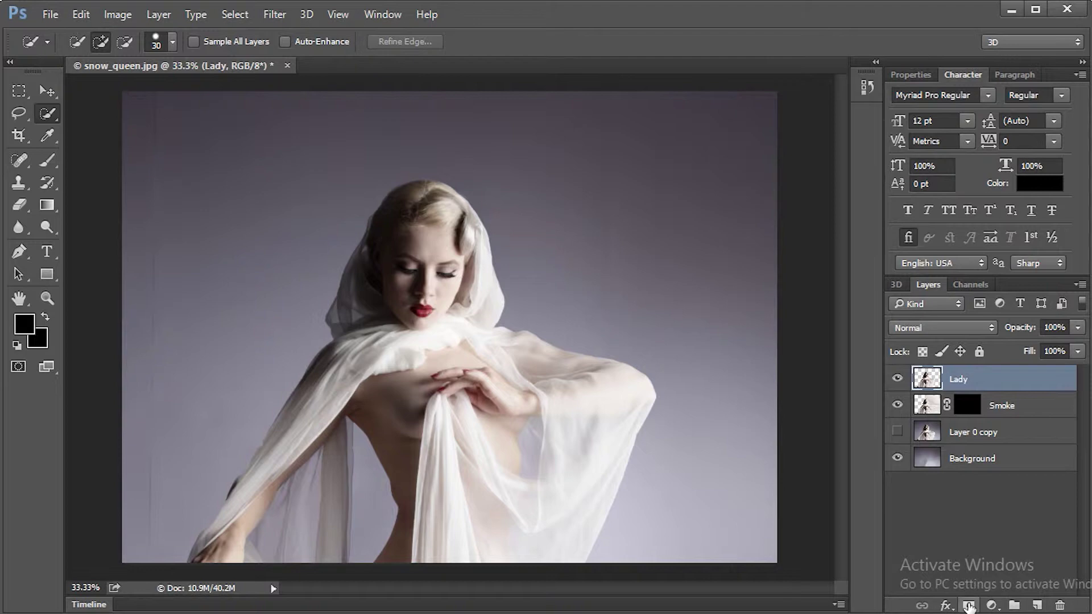
{"action": "left_click", "coordinate": [970, 605]}
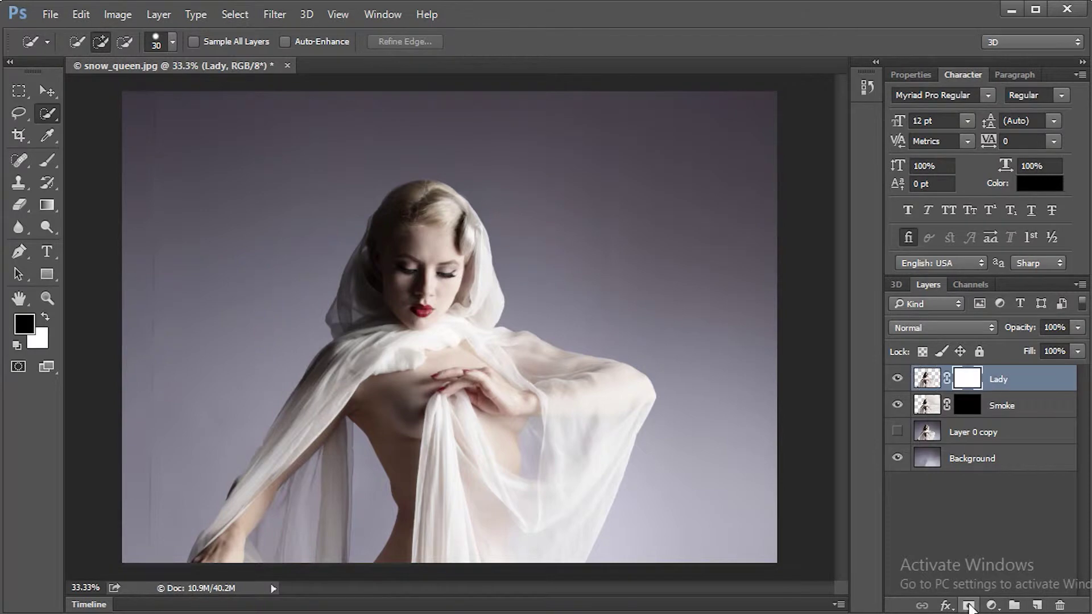
- Choose the Smoke 5 brush tip at 130° angle and 950 px size
{"action": "left_click", "coordinate": [48, 164]}
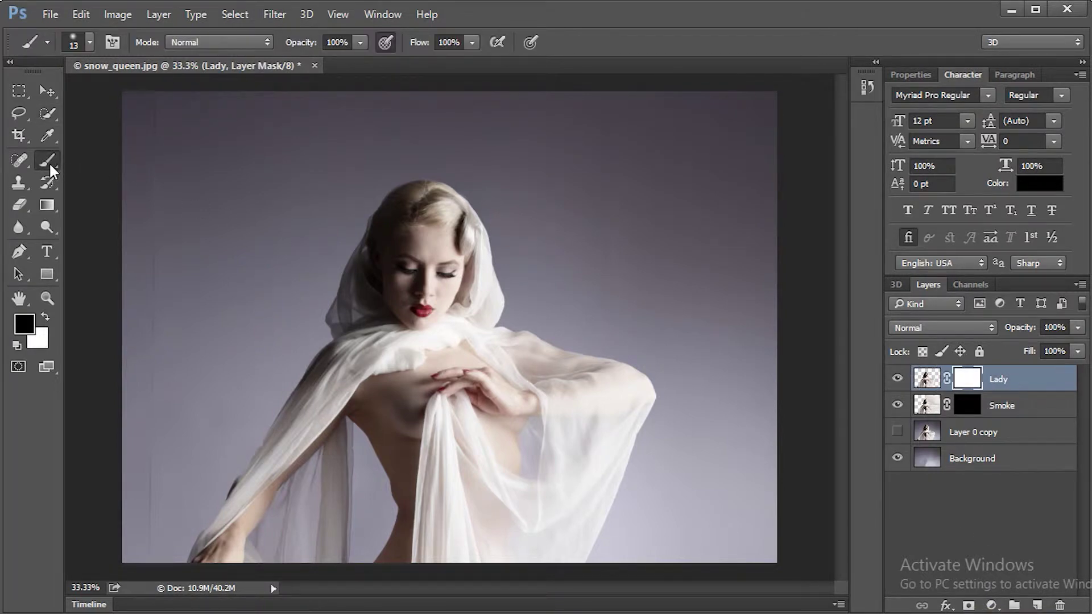
{"action": "left_click", "coordinate": [112, 40]}
{"action": "left_click_drag", "start_coordinate": [1012, 369], "coordinate": [777, 86]}
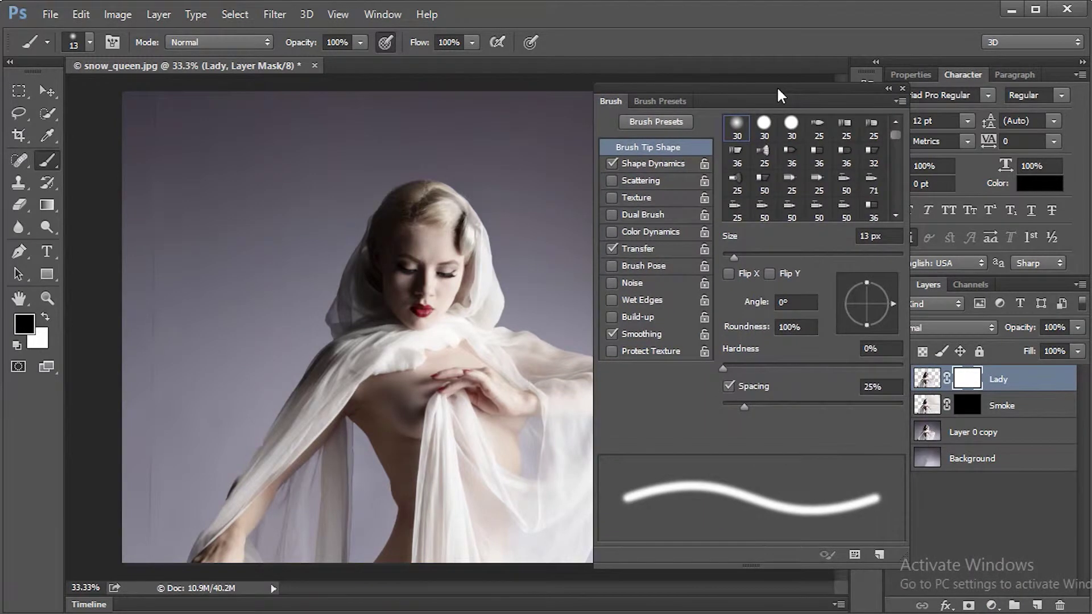
{"action": "scroll", "coordinate": [823, 170], "scroll_direction": "down", "scroll_amount": 2}
{"action": "scroll", "coordinate": [823, 171], "scroll_direction": "down", "scroll_amount": 2}
{"action": "scroll", "coordinate": [824, 171], "scroll_direction": "down", "scroll_amount": 2}
{"action": "scroll", "coordinate": [823, 170], "scroll_direction": "down", "scroll_amount": 2}
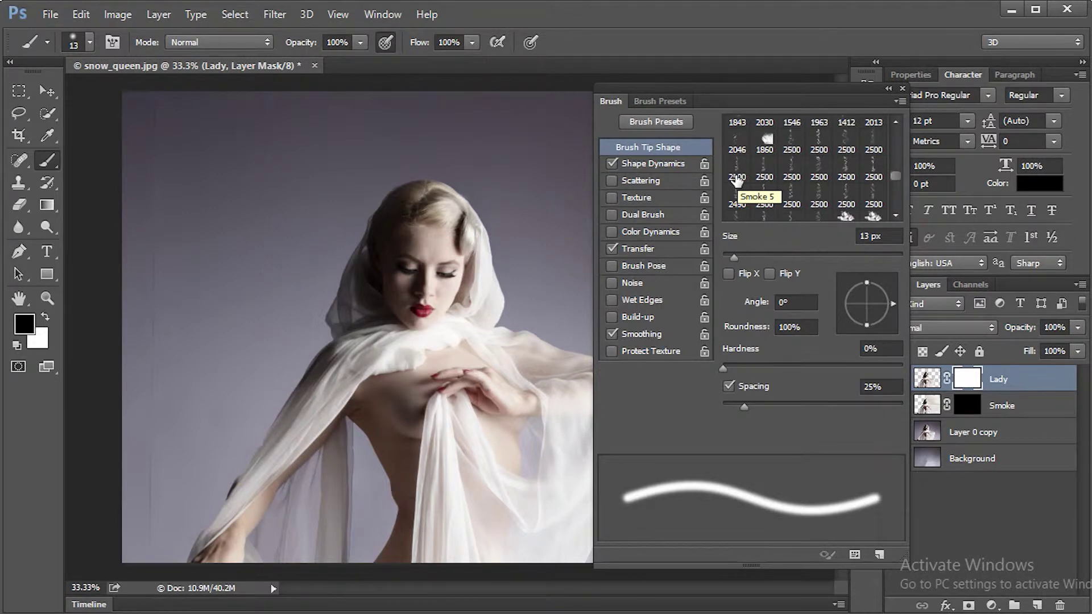
{"action": "left_click", "coordinate": [736, 179]}
{"action": "mouse_move", "coordinate": [889, 309]}
{"action": "left_mouse_down"}
{"action": "mouse_move", "coordinate": [867, 281]}
{"action": "mouse_move", "coordinate": [847, 283]}
{"action": "left_mouse_up"}
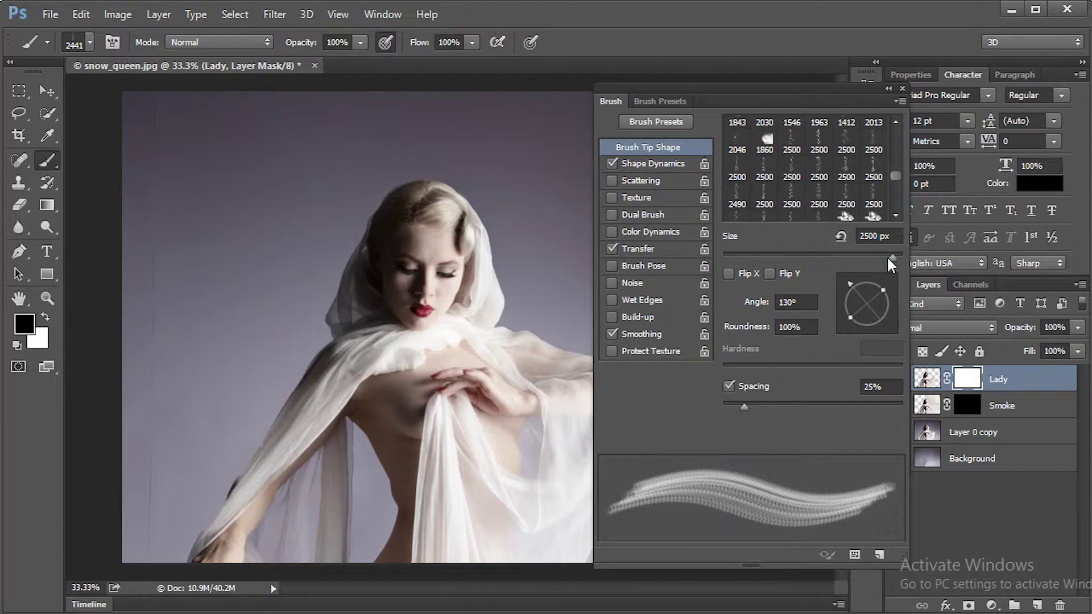
{"action": "left_click_drag", "start_coordinate": [880, 249], "coordinate": [886, 256]}
- Set Shape Dynamics to 100% size jitter and 14% angle jitter
{"action": "left_click", "coordinate": [653, 163]}
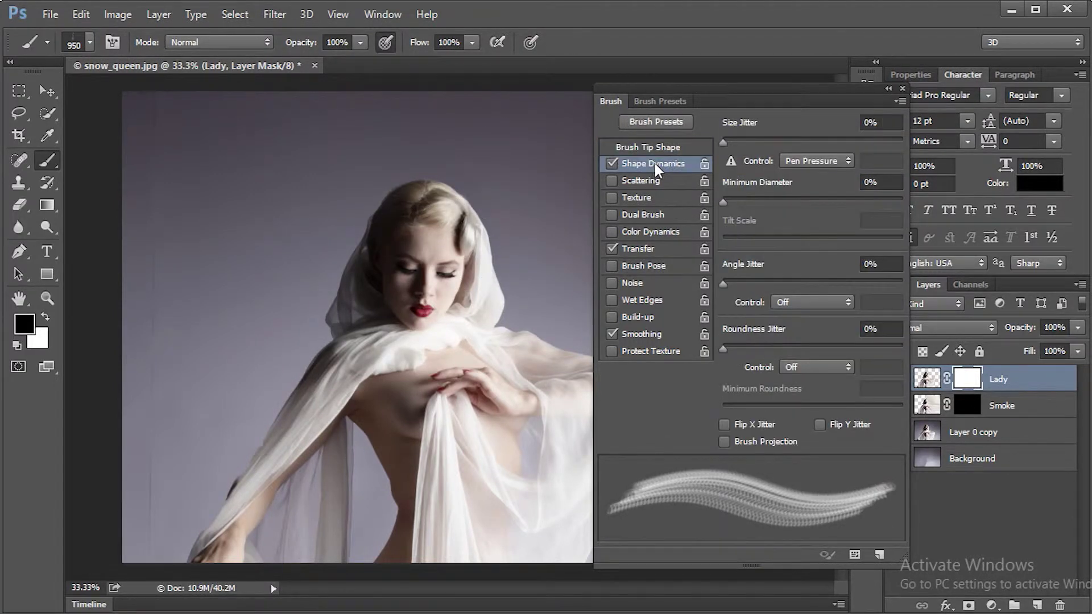
{"action": "left_click_drag", "start_coordinate": [739, 141], "coordinate": [904, 139]}
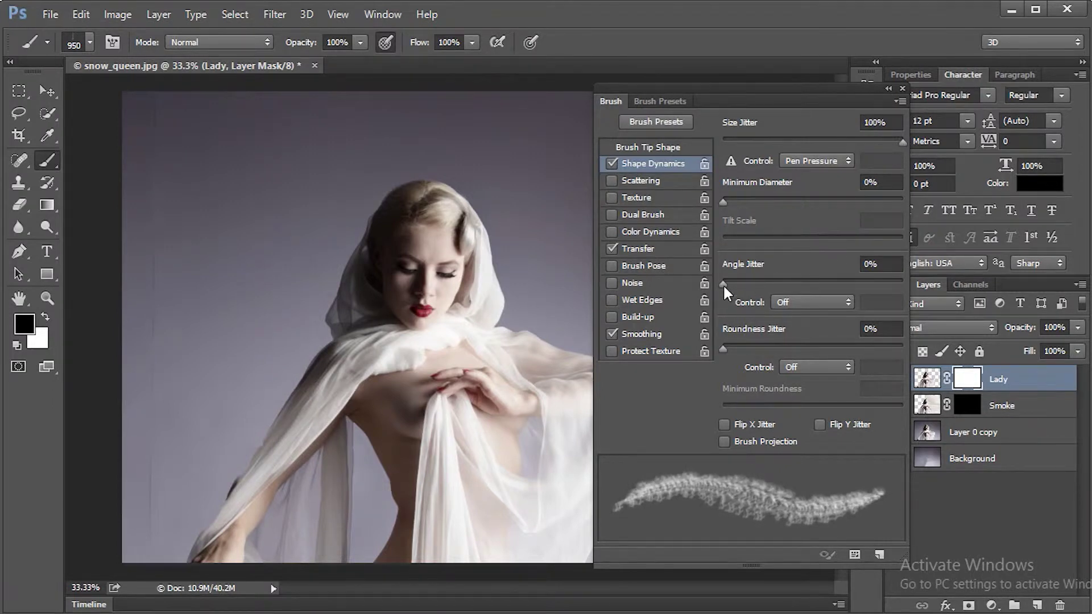
{"action": "left_click_drag", "start_coordinate": [724, 283], "coordinate": [749, 284]}
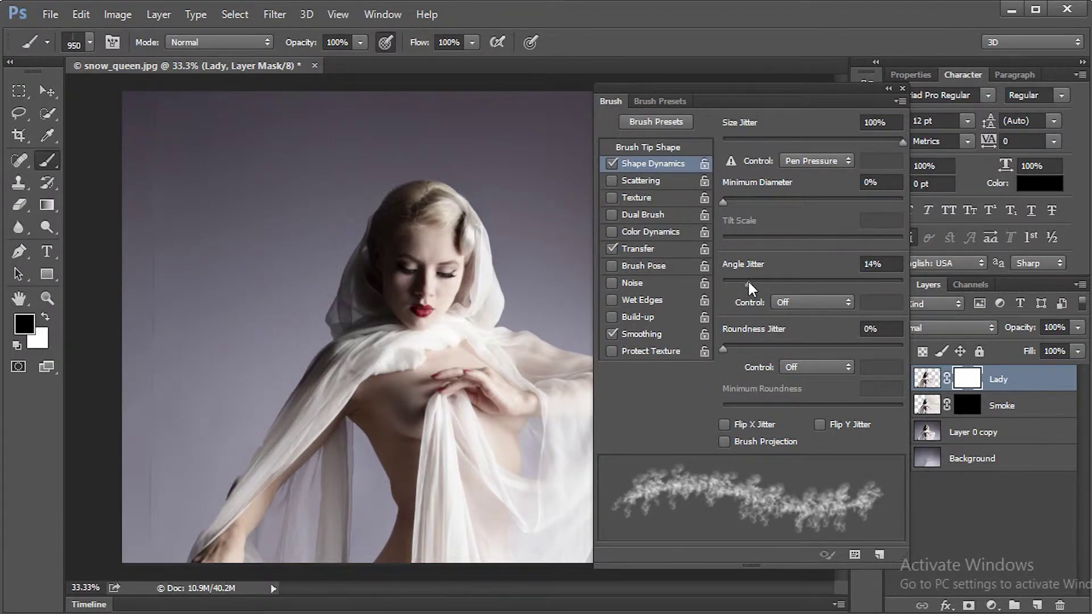
{"action": "mouse_move", "coordinate": [838, 88]}
{"action": "left_mouse_down"}
{"action": "mouse_move", "coordinate": [328, 287]}
{"action": "mouse_move", "coordinate": [320, 225]}
{"action": "left_mouse_up"}
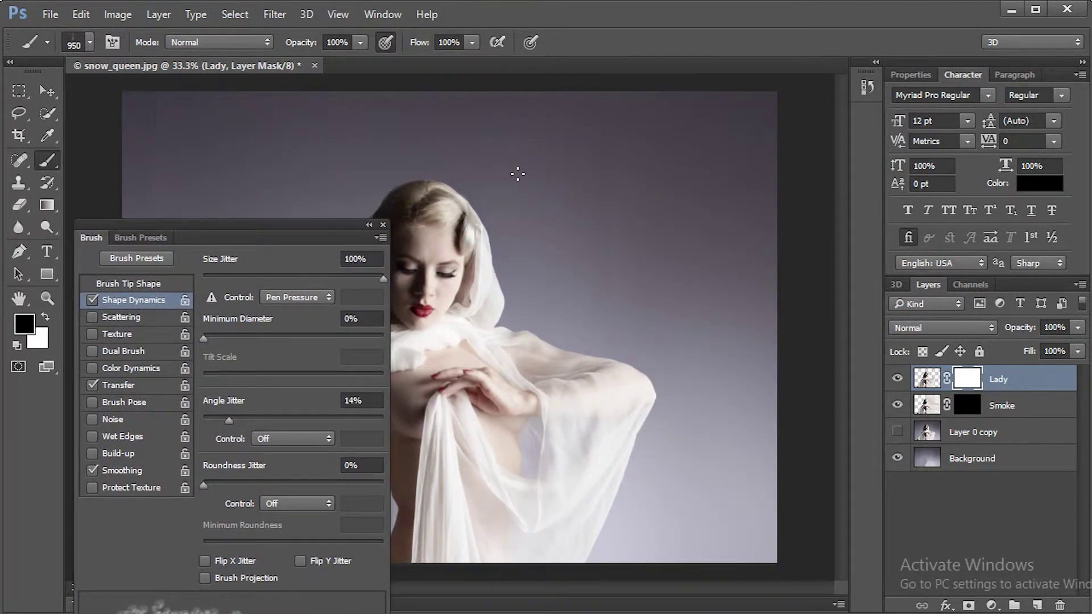
- Load the Smoke layer's shape as a selection, target its mask, and make white the foreground
{"action": "left_click", "coordinate": [936, 410]}
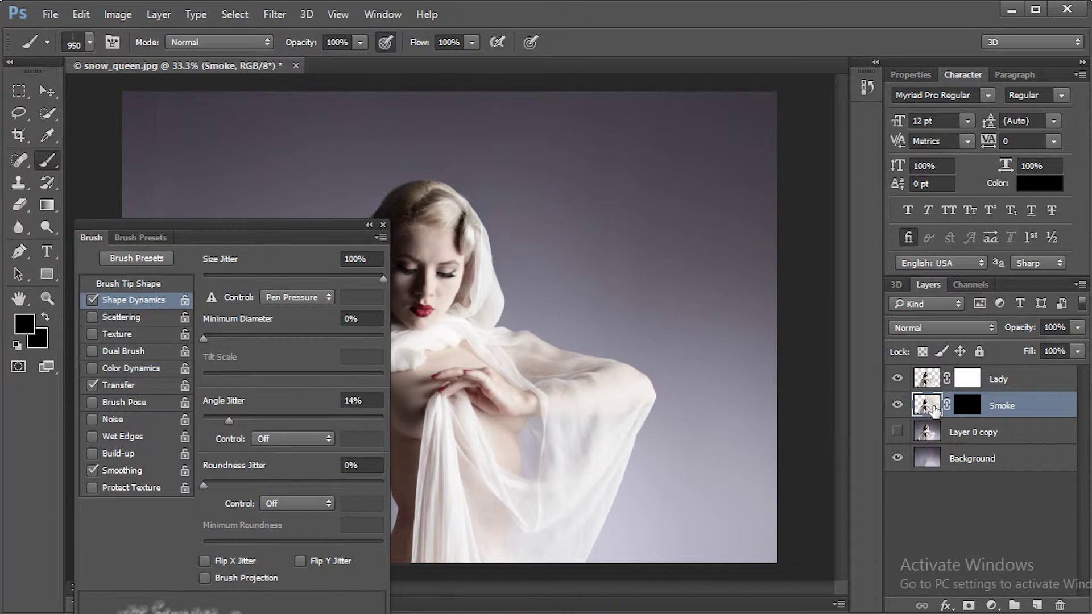
{"action": "left_click", "coordinate": [935, 408], "text": "ctrl"}
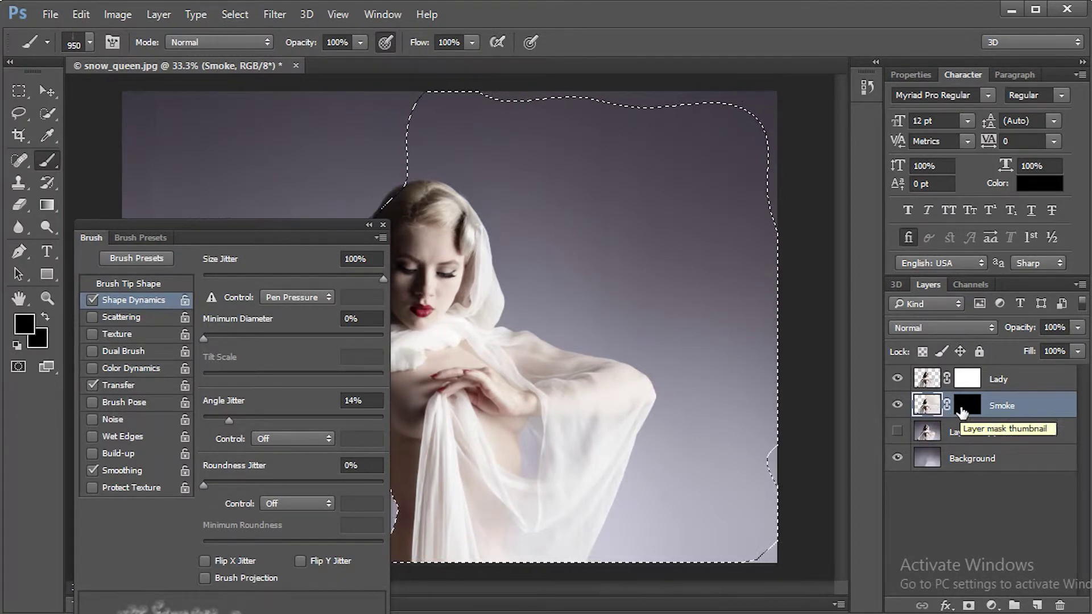
{"action": "left_click", "coordinate": [961, 409]}
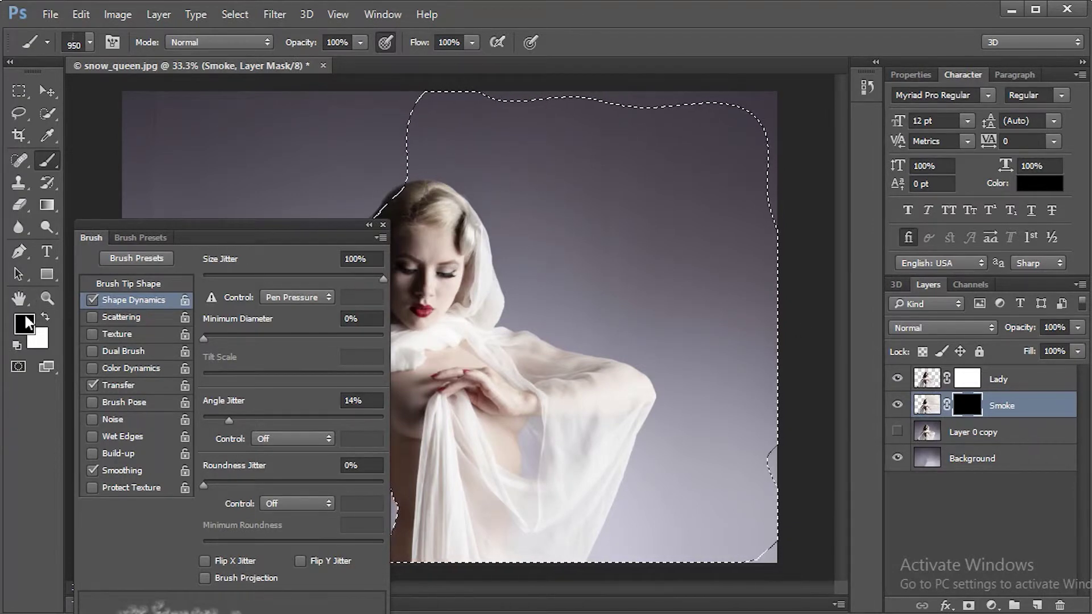
{"action": "left_click", "coordinate": [45, 317]}
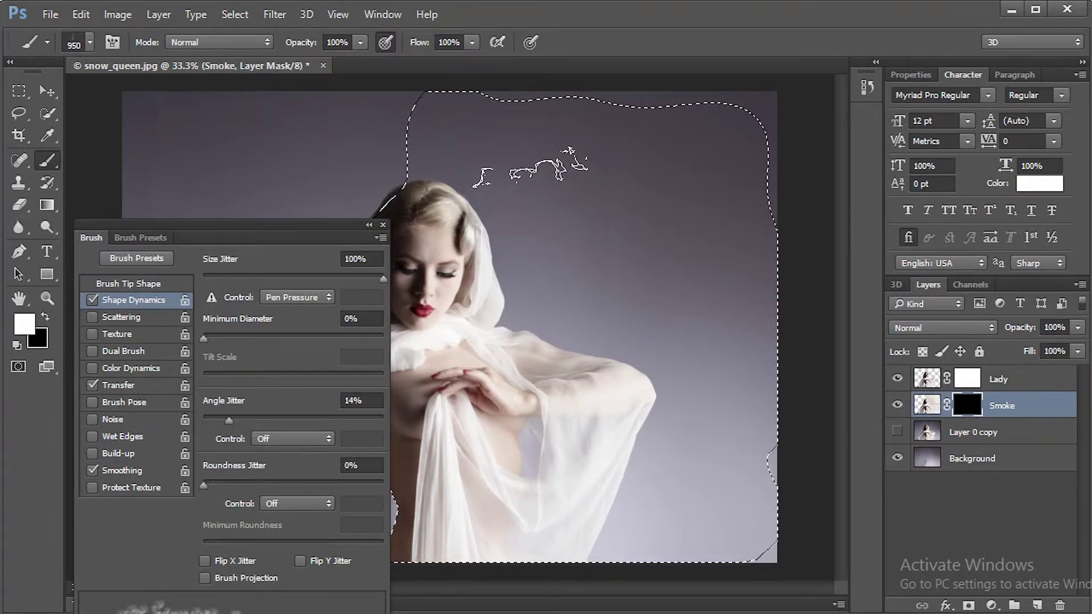
- Stamp white smoke right of the figure and above and right of the head
{"action": "left_click", "coordinate": [631, 320]}
{"action": "left_click", "coordinate": [439, 166]}
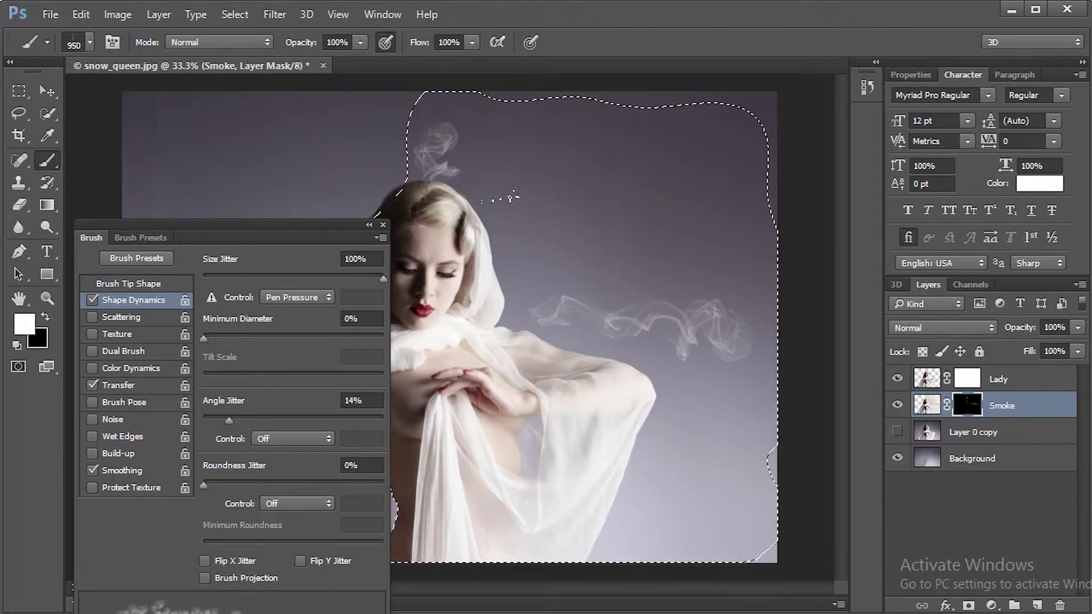
{"action": "left_click", "coordinate": [512, 154]}
{"action": "left_click", "coordinate": [546, 171]}
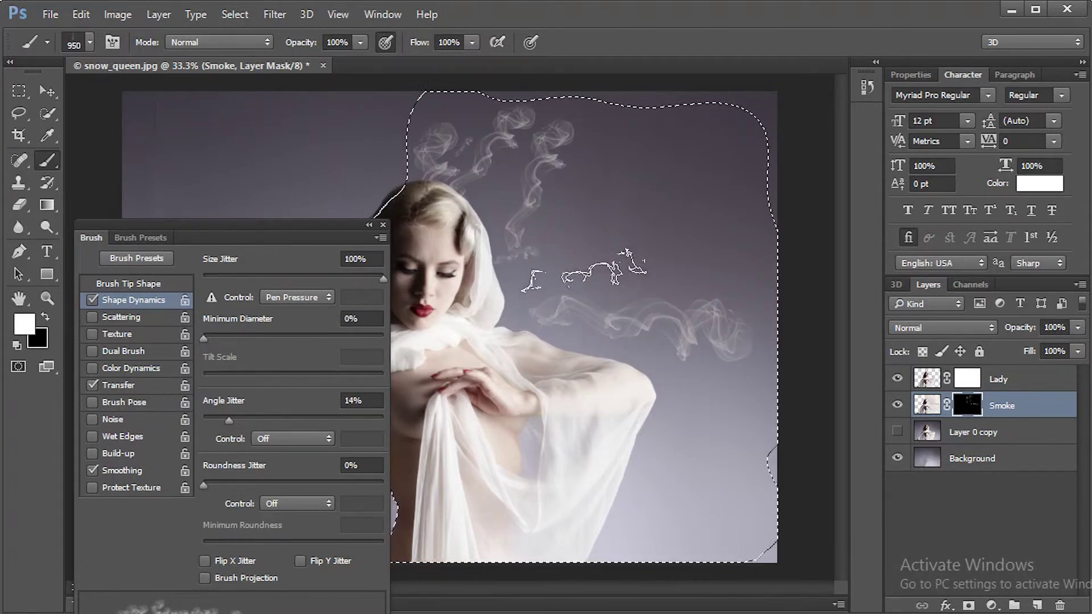
{"action": "left_click", "coordinate": [597, 204]}
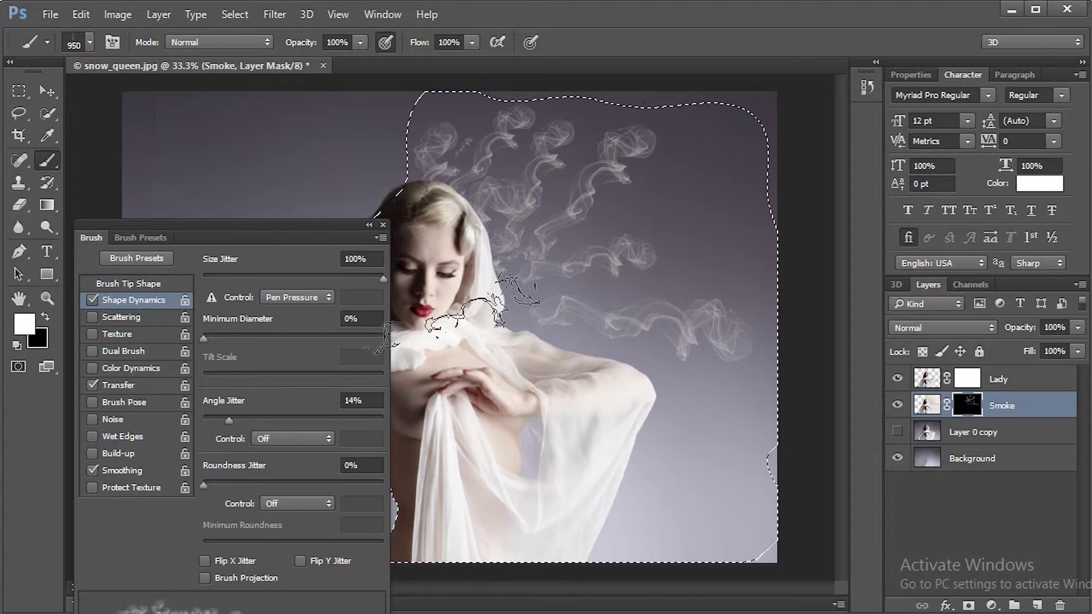
- Add smoke at the right-centre of the image, then target Lady's layer mask
{"action": "left_click", "coordinate": [687, 205]}
{"action": "left_click", "coordinate": [674, 188]}
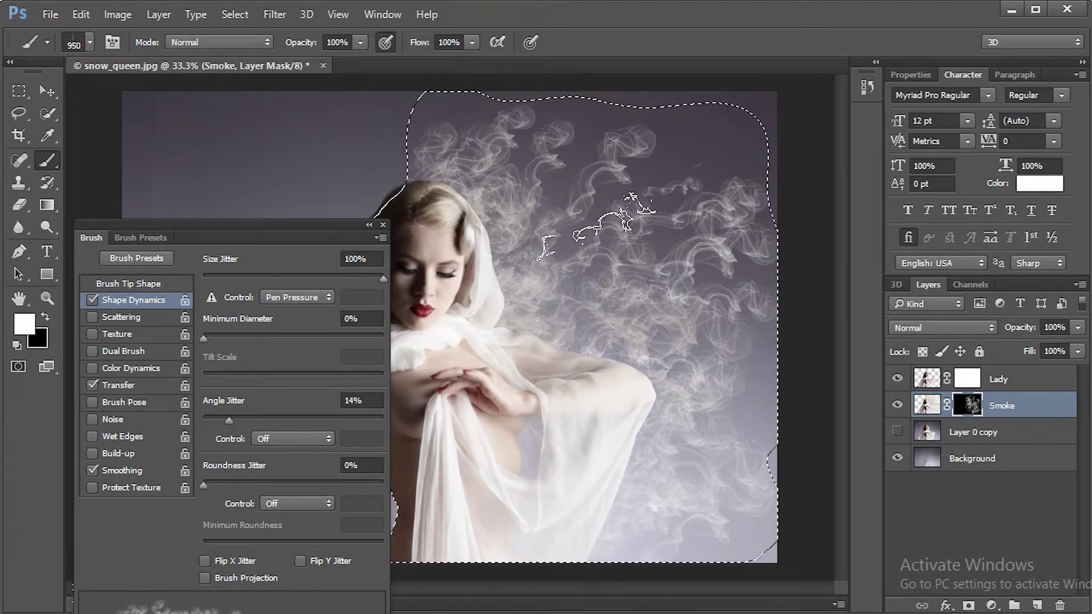
{"action": "left_click", "coordinate": [969, 382]}
- Shrink the smoke brush tip to 387 px and make black the foreground colour
{"action": "left_click", "coordinate": [154, 286]}
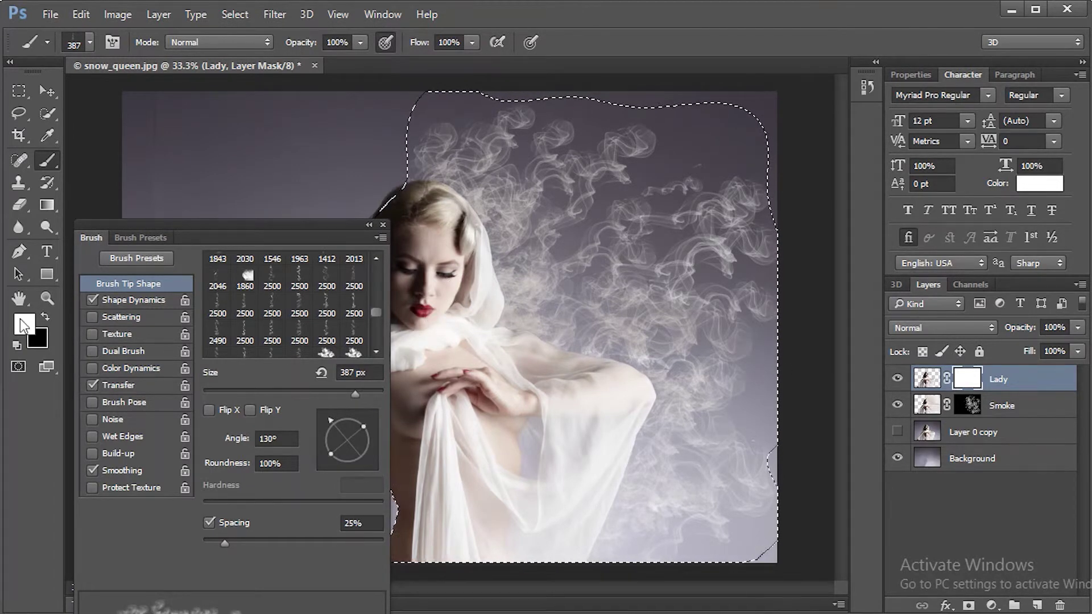
{"action": "left_click", "coordinate": [47, 318]}
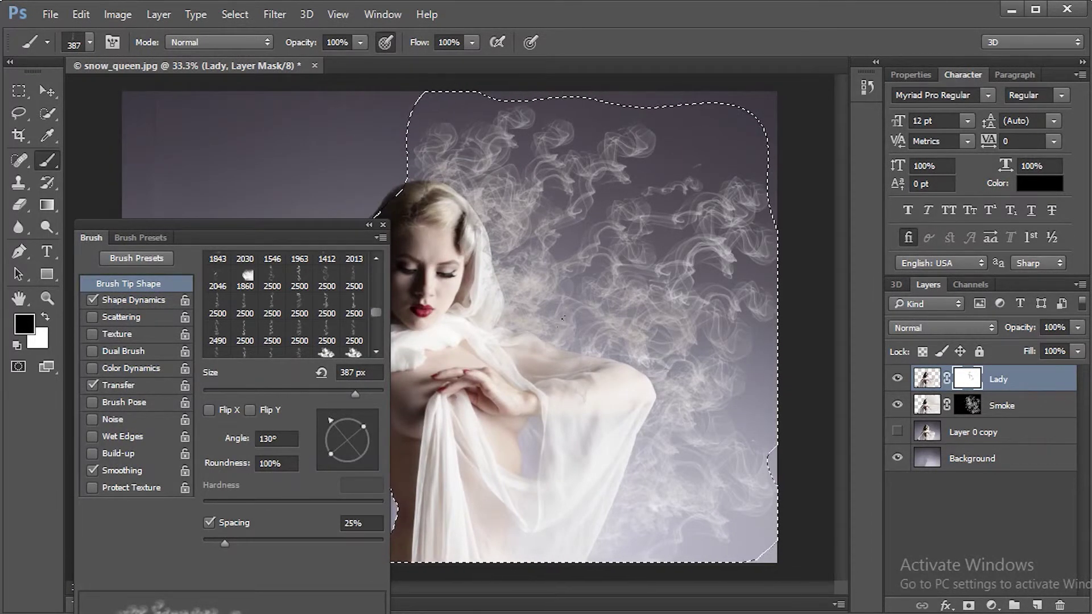
- Lower Shape Dynamics size jitter to about 17% and paint black smoke along the hood's right edge
{"action": "left_click", "coordinate": [133, 300]}
{"action": "left_click_drag", "start_coordinate": [219, 239], "coordinate": [197, 148]}
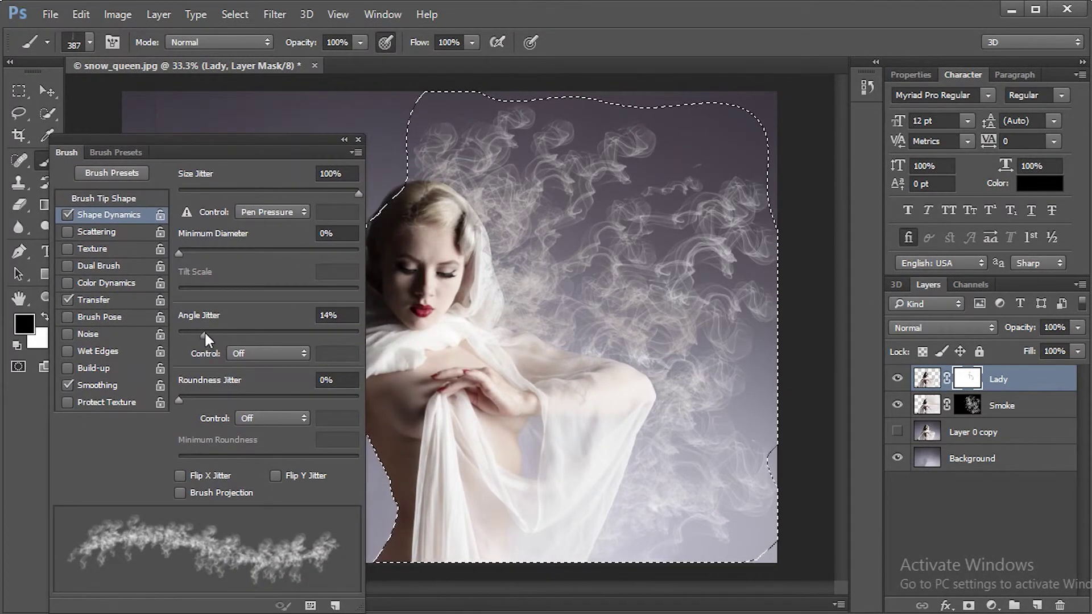
{"action": "left_click", "coordinate": [224, 191]}
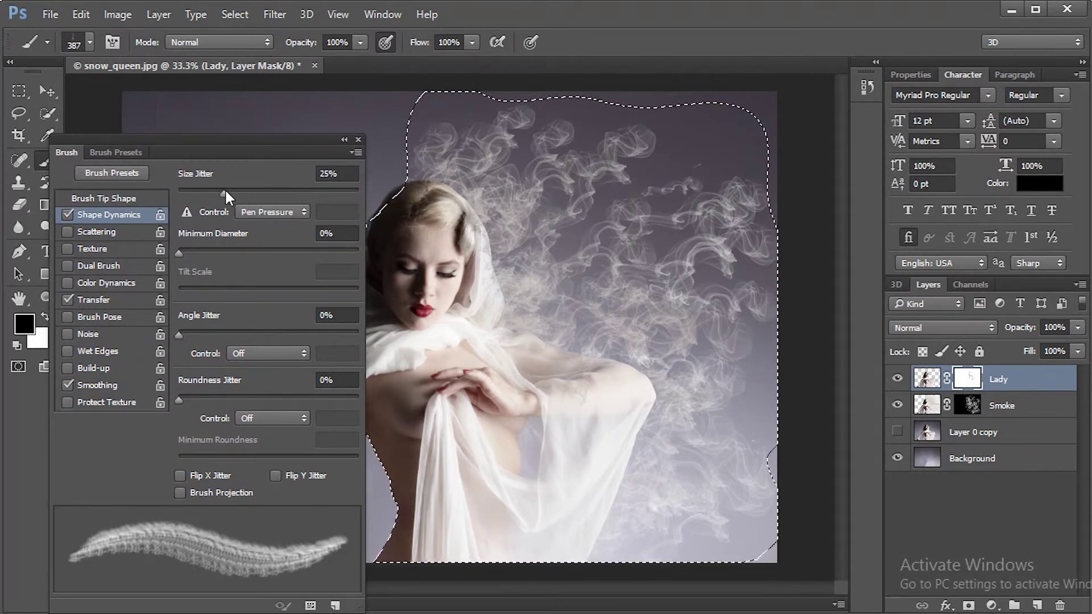
{"action": "left_click_drag", "start_coordinate": [225, 191], "coordinate": [212, 192]}
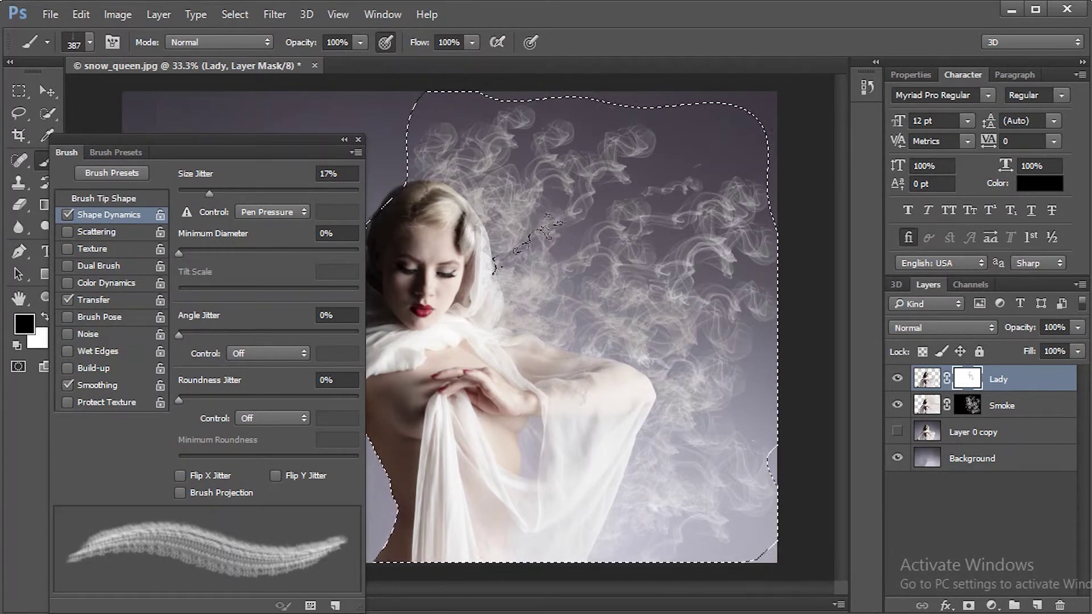
{"action": "left_click_drag", "start_coordinate": [649, 322], "coordinate": [503, 171]}
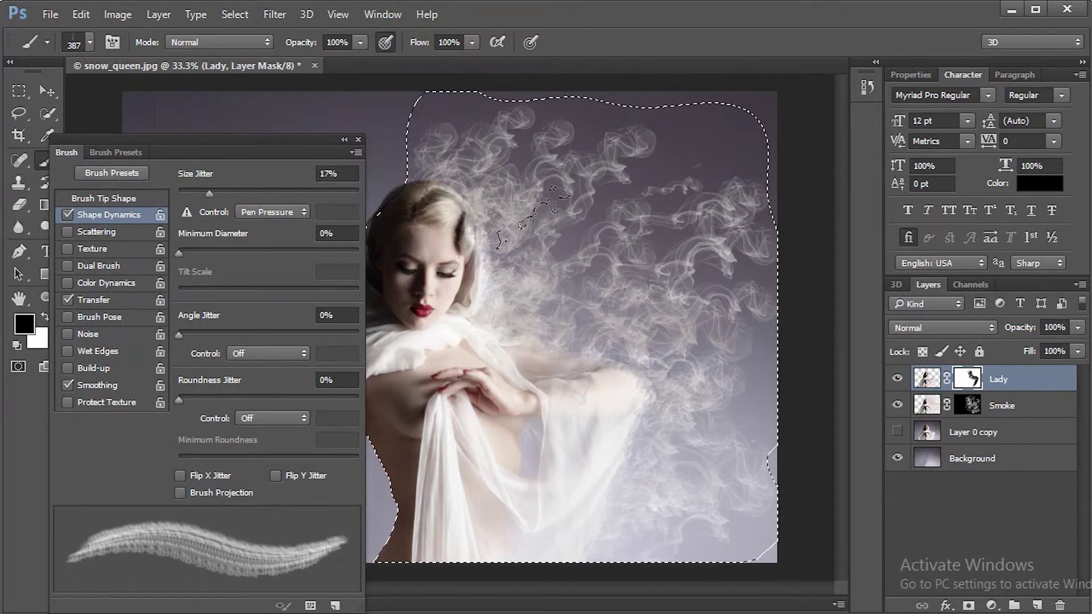
- Hide the Brush settings panel with F5 and bring up the Select menu
{"action": "key", "text": "F5"}
{"action": "left_click", "coordinate": [235, 14]}
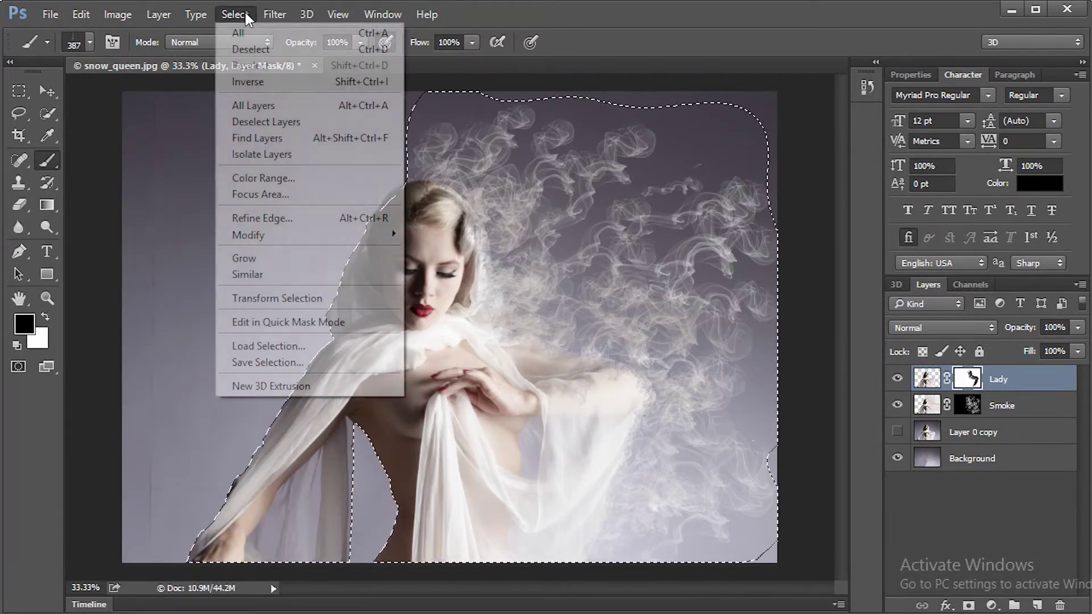